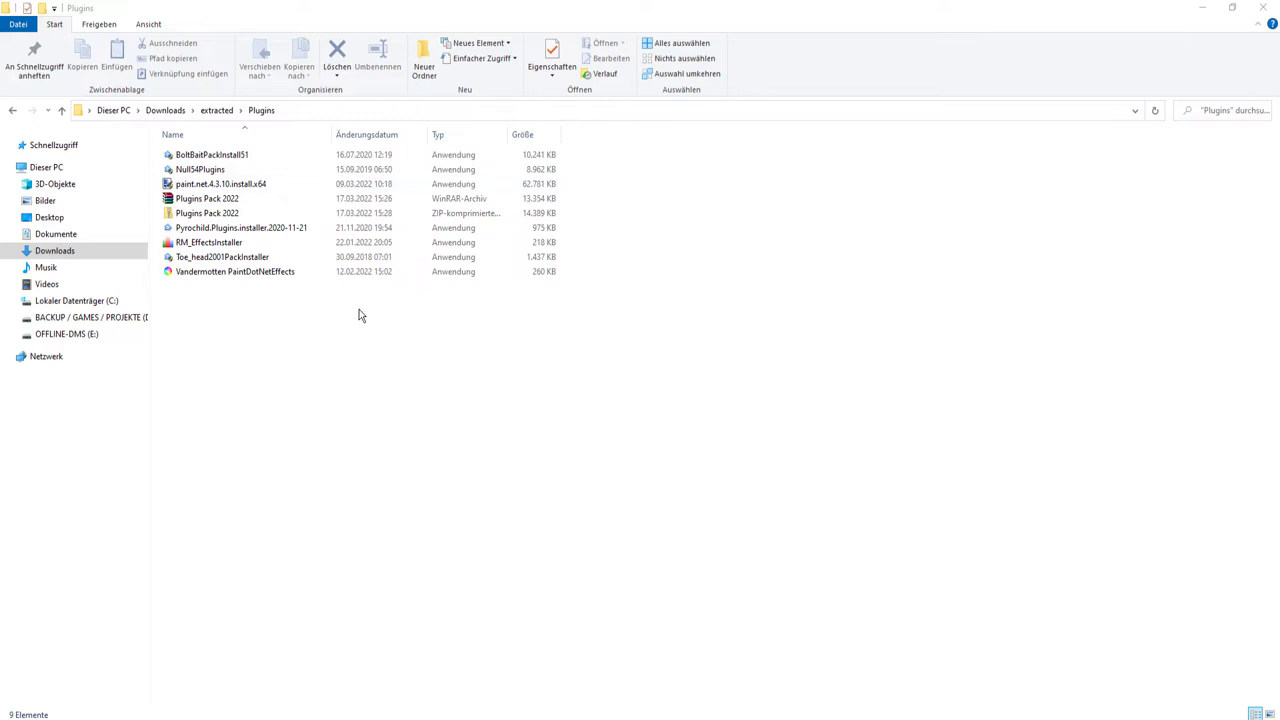
- Sort the files in the Plugins folder by size, largest first
{"action": "left_click", "coordinate": [537, 135]}
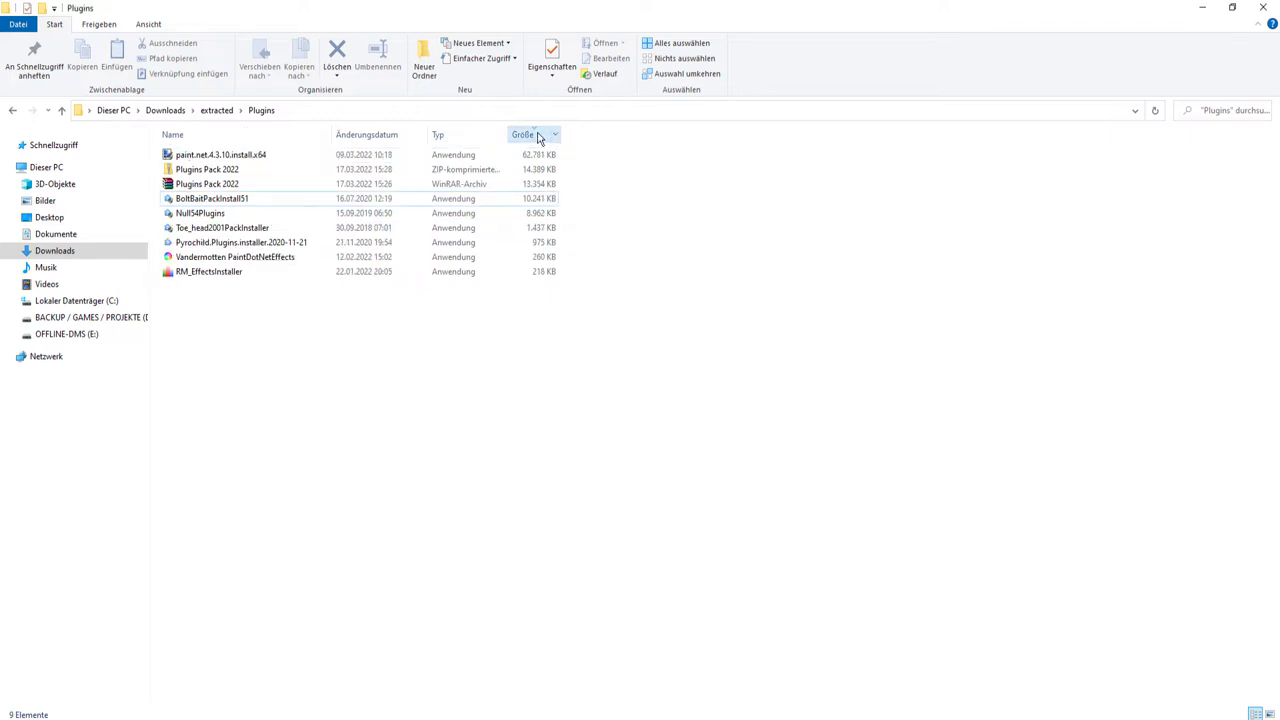
{"action": "left_click", "coordinate": [537, 135]}
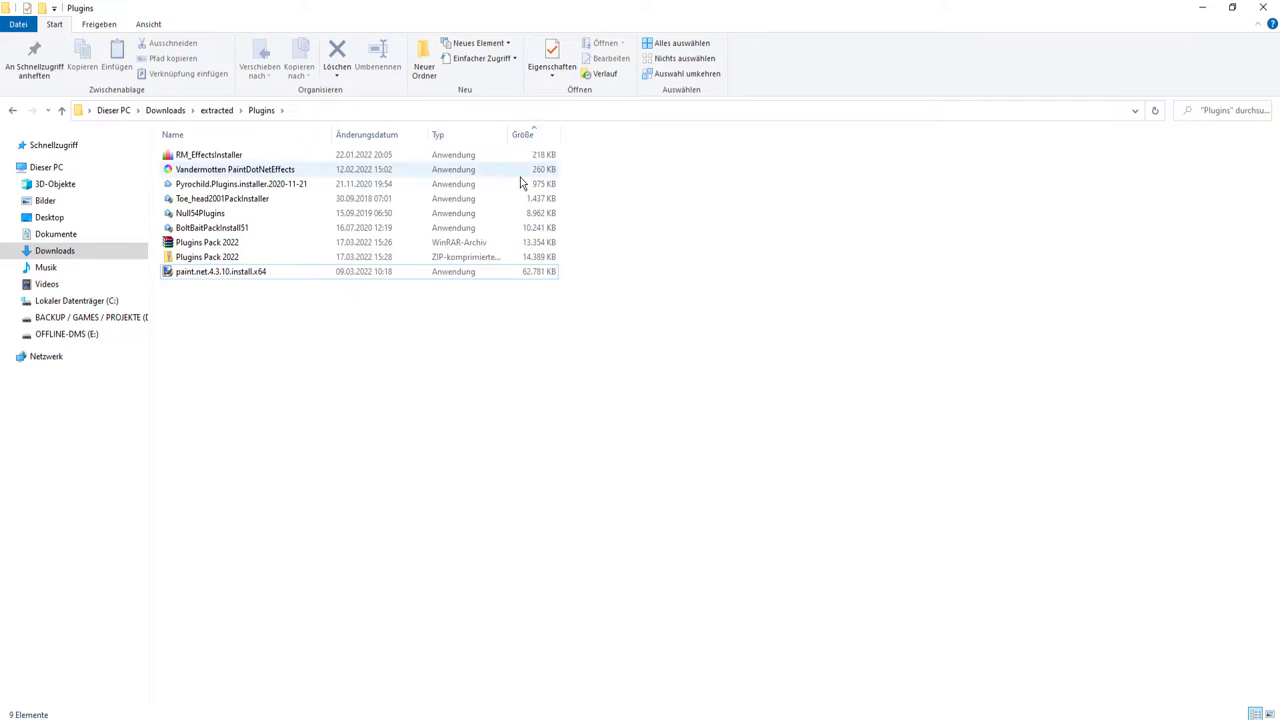
{"action": "left_click", "coordinate": [526, 135]}
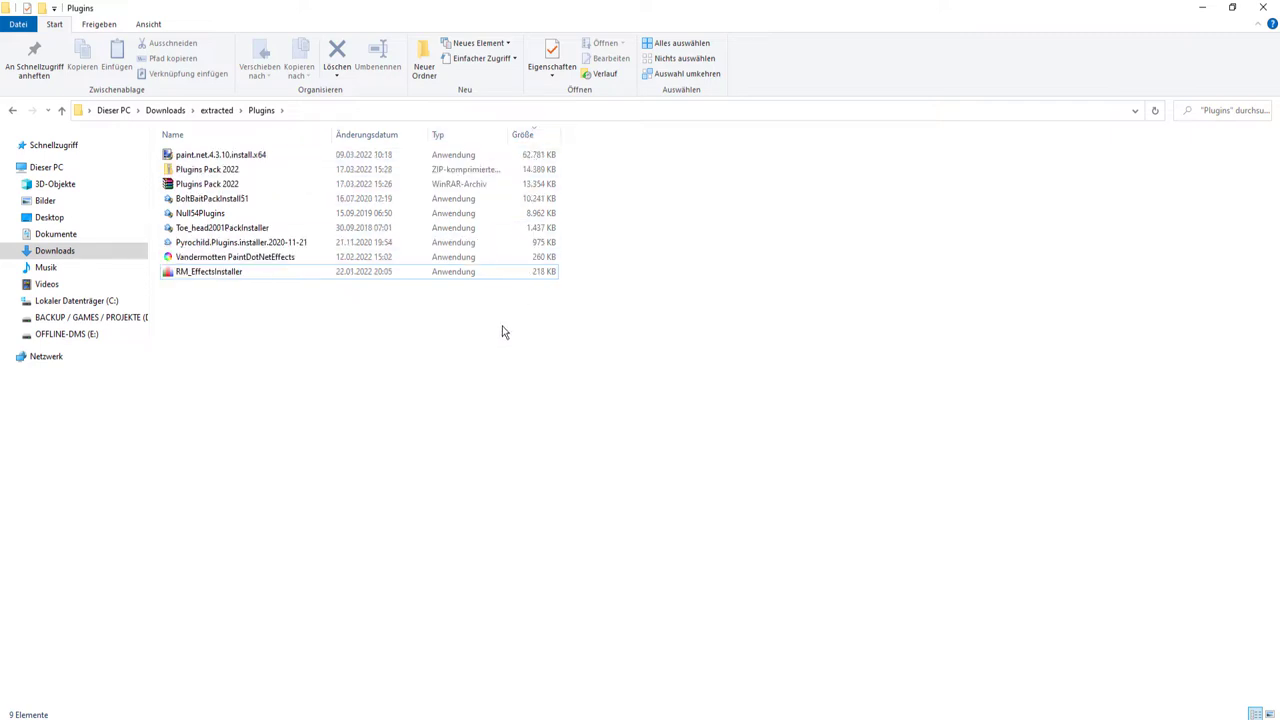
- Run BoltBaitPackInstall51 as administrator and agree to its license terms
{"action": "left_click", "coordinate": [211, 200]}
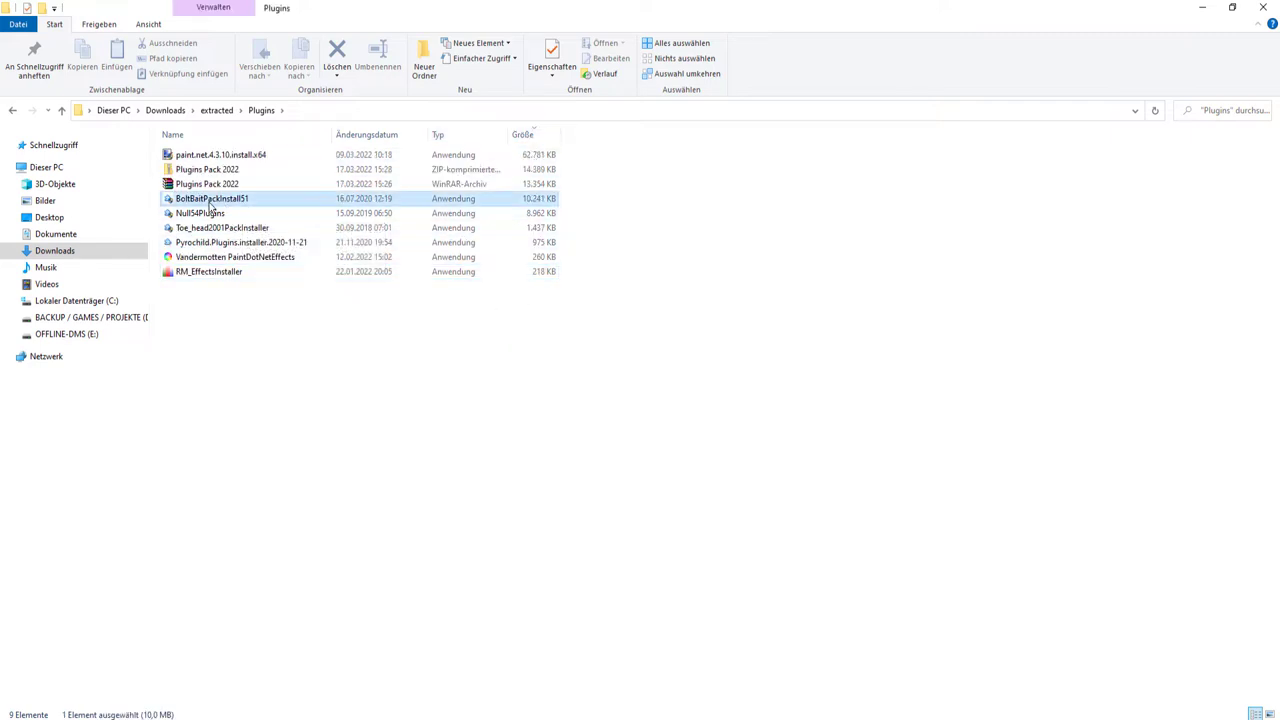
{"action": "right_click", "coordinate": [232, 206]}
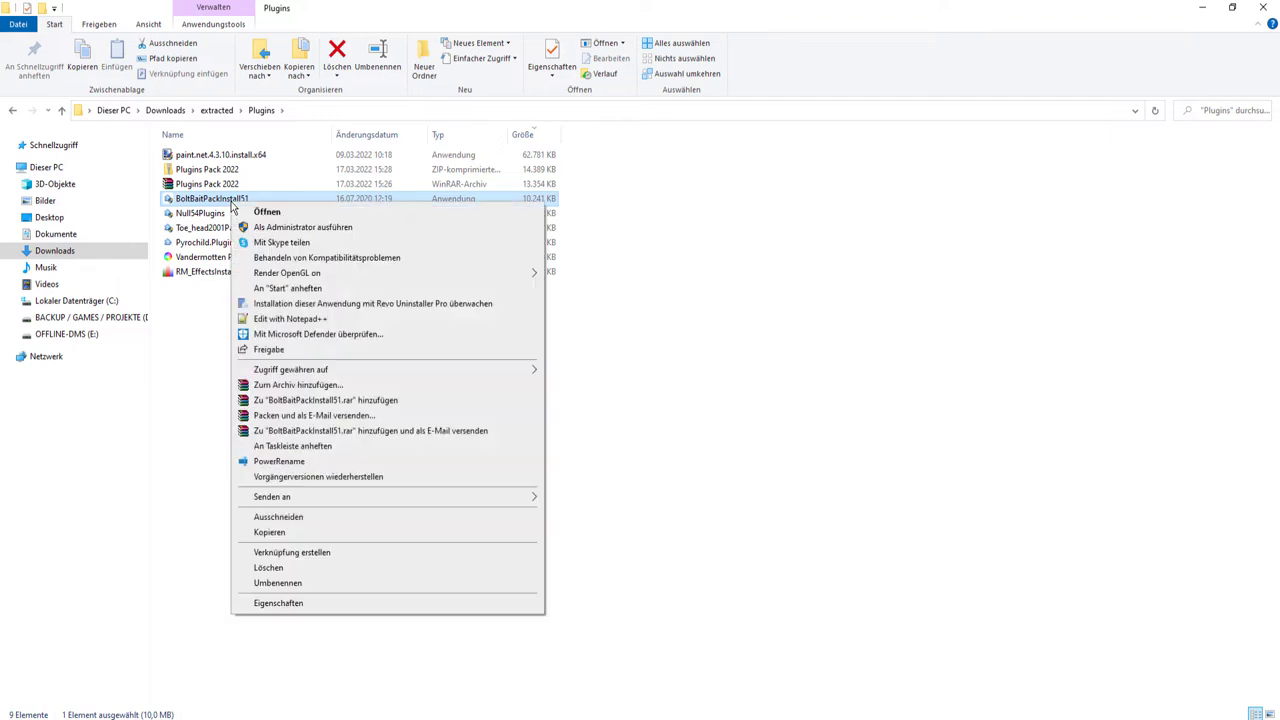
{"action": "left_click", "coordinate": [256, 231]}
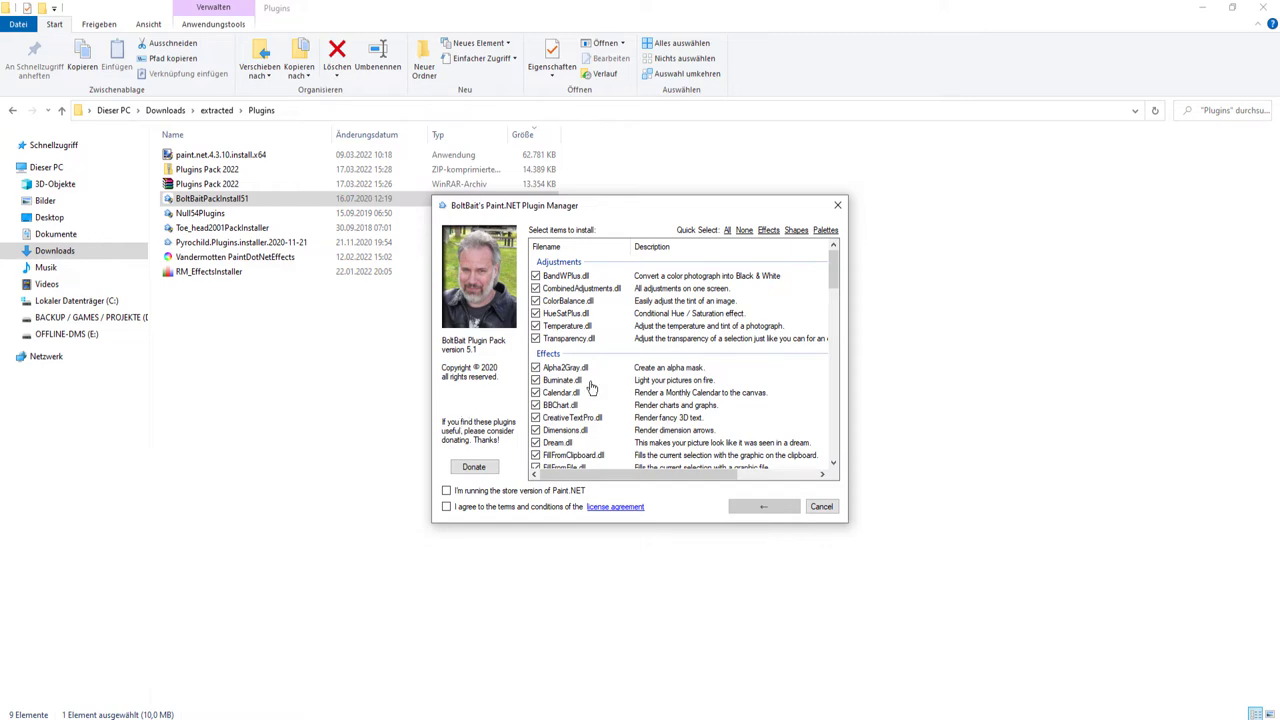
{"action": "mouse_move", "coordinate": [833, 272]}
{"action": "left_mouse_down"}
{"action": "mouse_move", "coordinate": [831, 442]}
{"action": "mouse_move", "coordinate": [848, 270]}
{"action": "left_mouse_up"}
{"action": "left_click", "coordinate": [447, 507]}
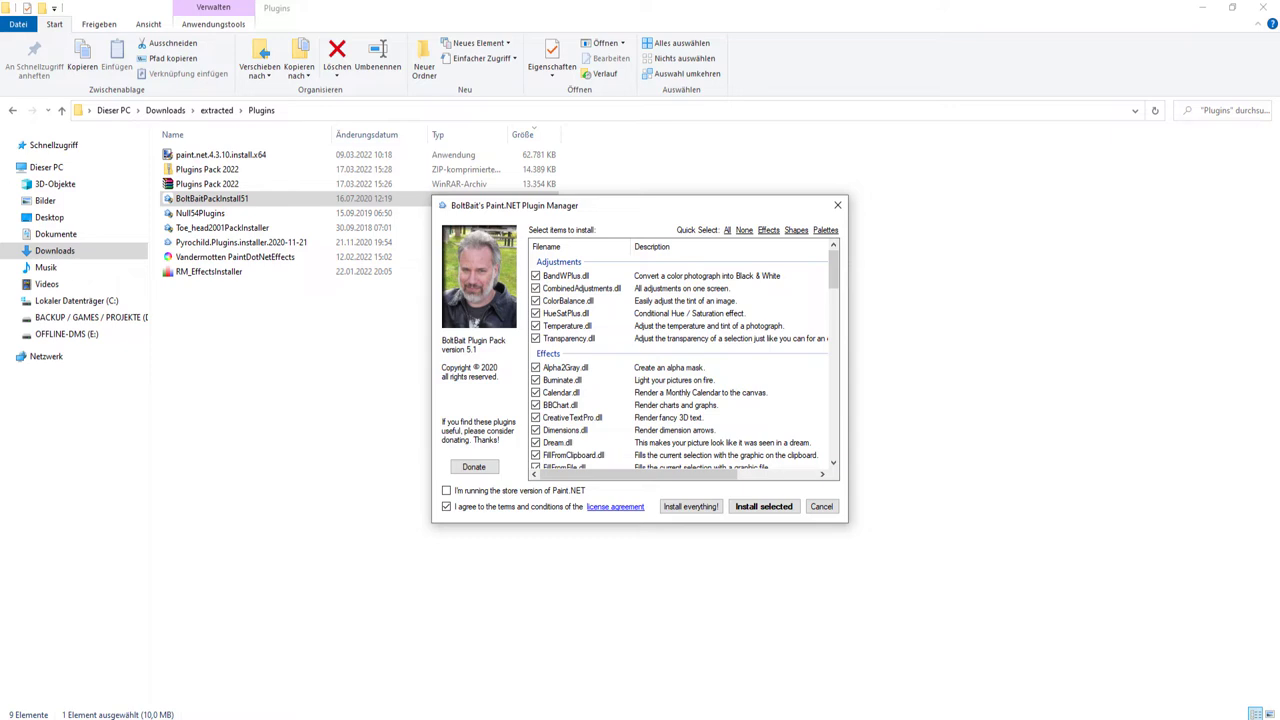
- Search Windows for "Windows Store", then return to BoltBait's Paint.NET Plugin Manager
{"action": "key", "text": "super+s"}
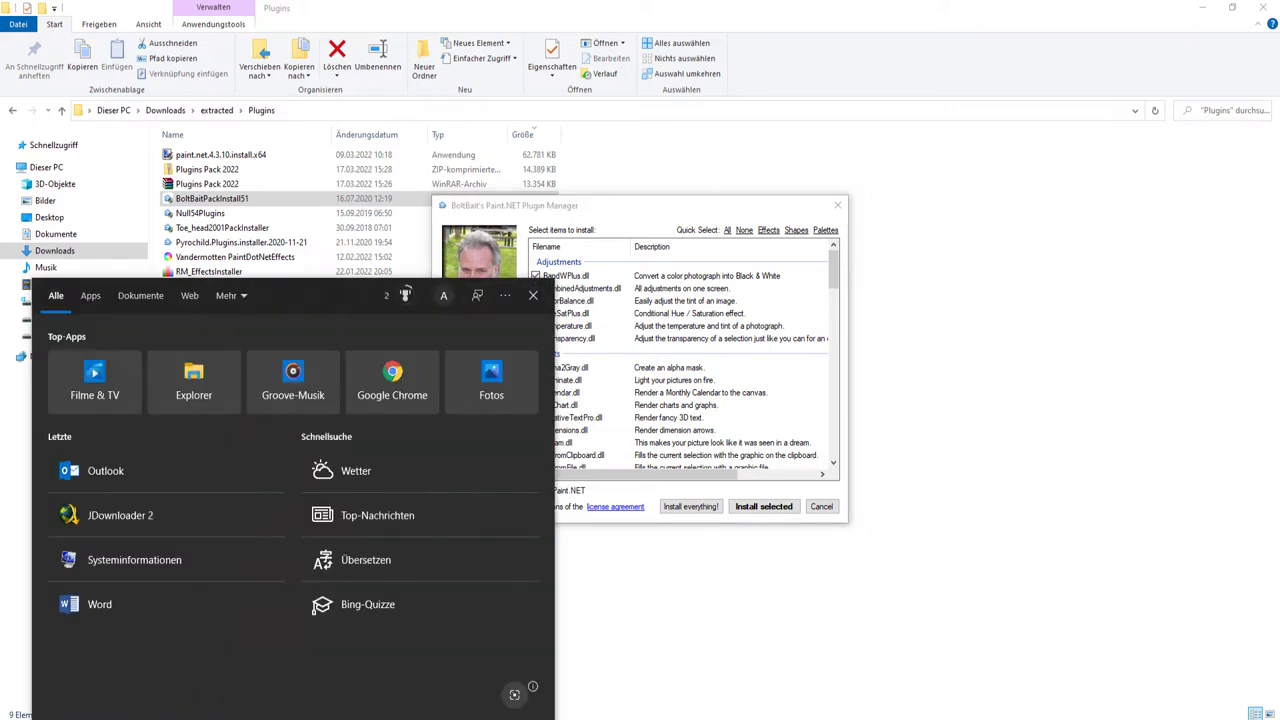
{"action": "type", "text": "Wi"}
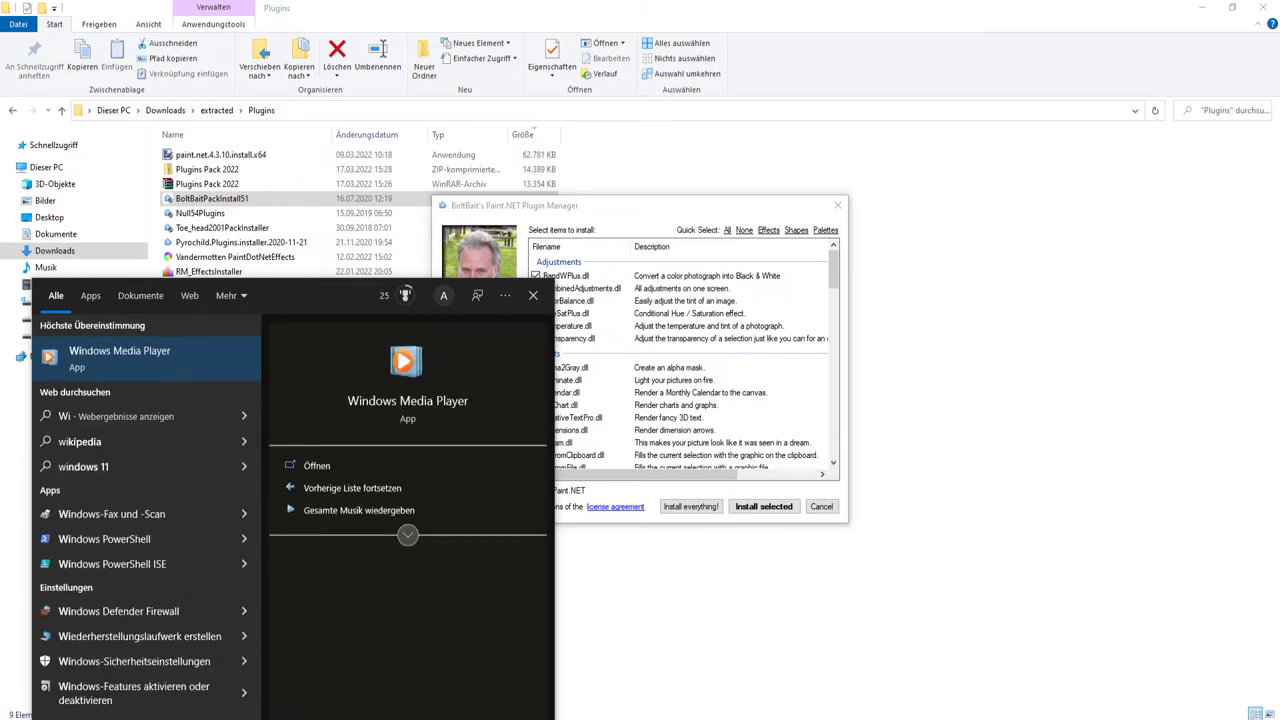
{"action": "type", "text": "ndows"}
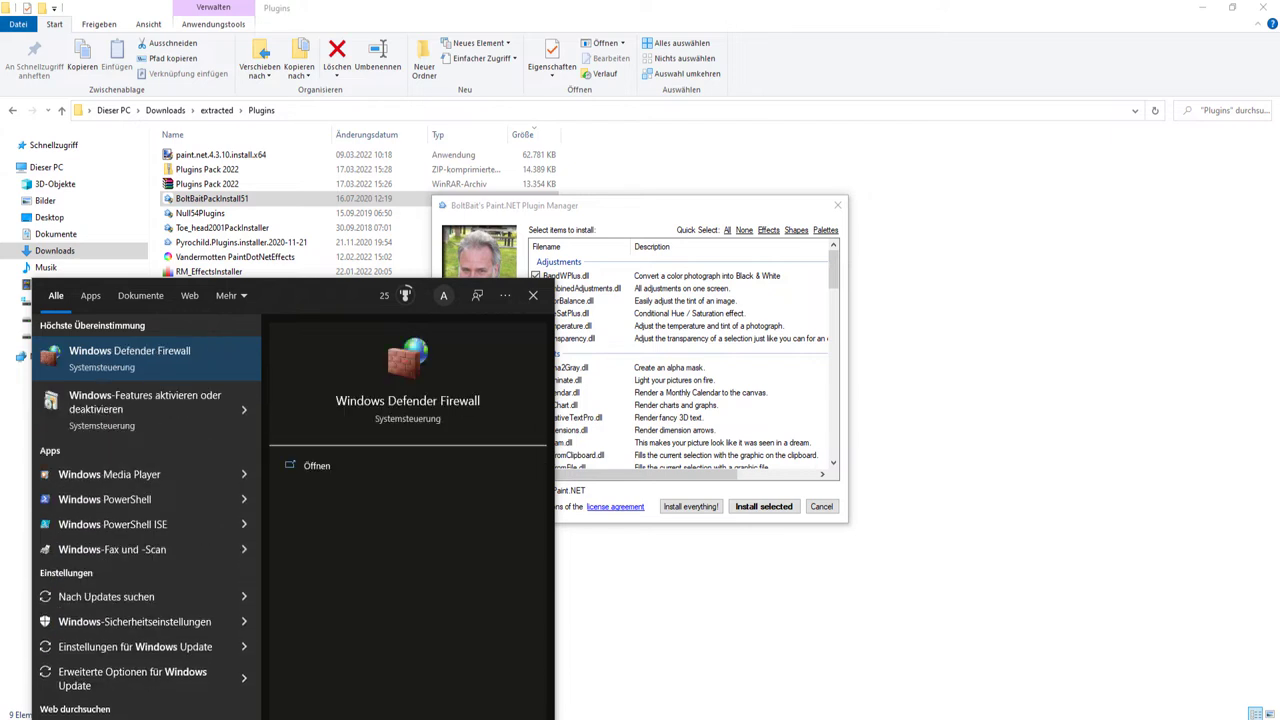
{"action": "type", "text": " Store"}
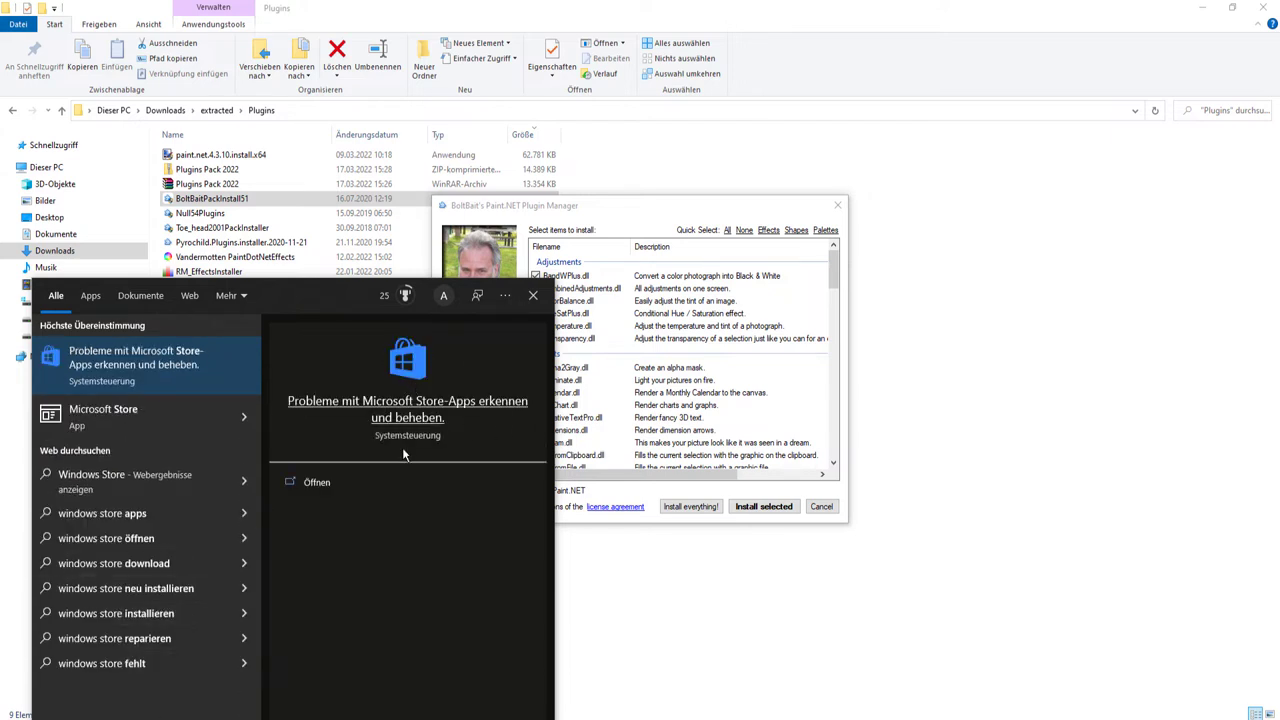
{"action": "left_click", "coordinate": [614, 210]}
- Install the selected BoltBait plugins with the store-version option left off, and close the plugin manager
{"action": "left_click", "coordinate": [446, 506]}
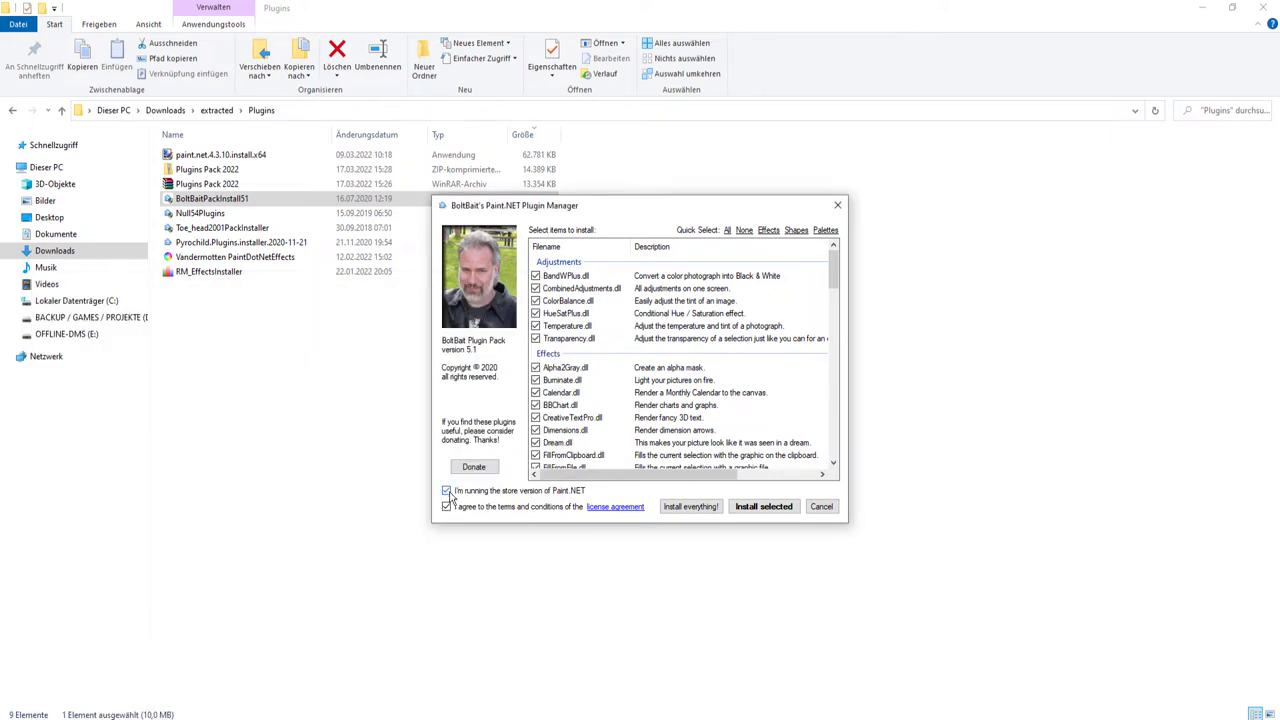
{"action": "left_click", "coordinate": [446, 491]}
{"action": "left_click_drag", "start_coordinate": [840, 270], "coordinate": [840, 505]}
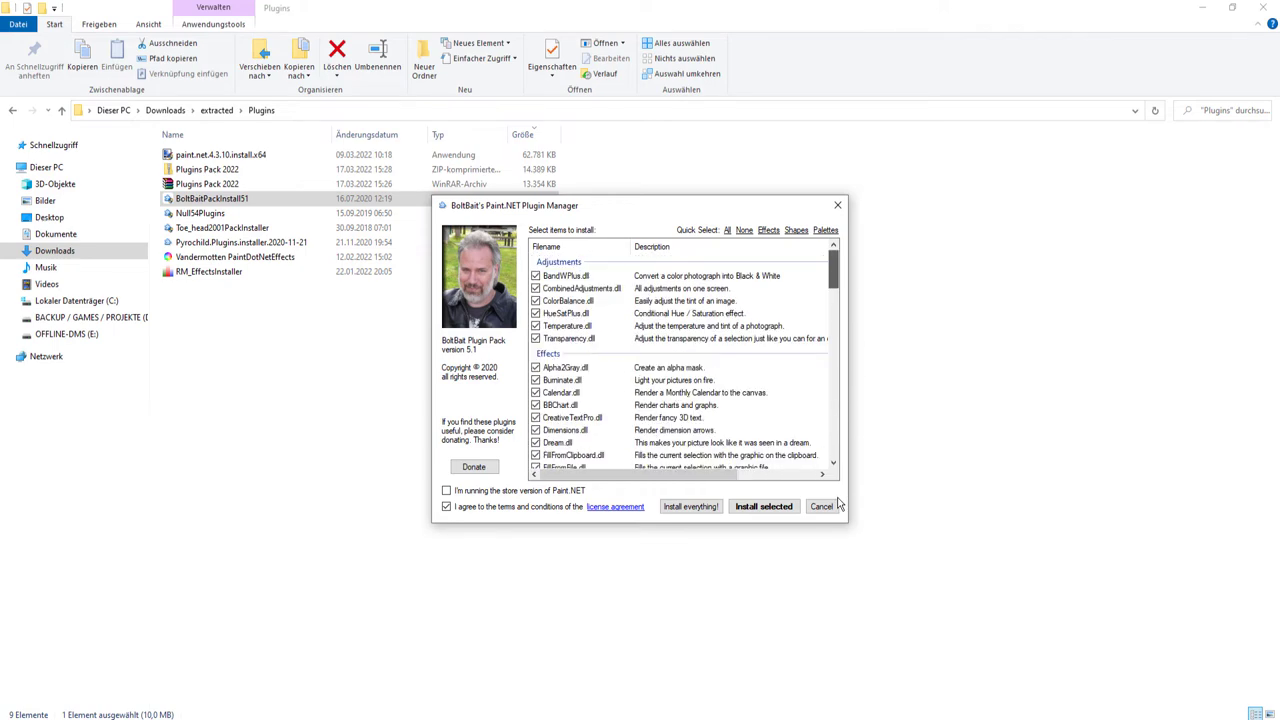
{"action": "left_click", "coordinate": [760, 508]}
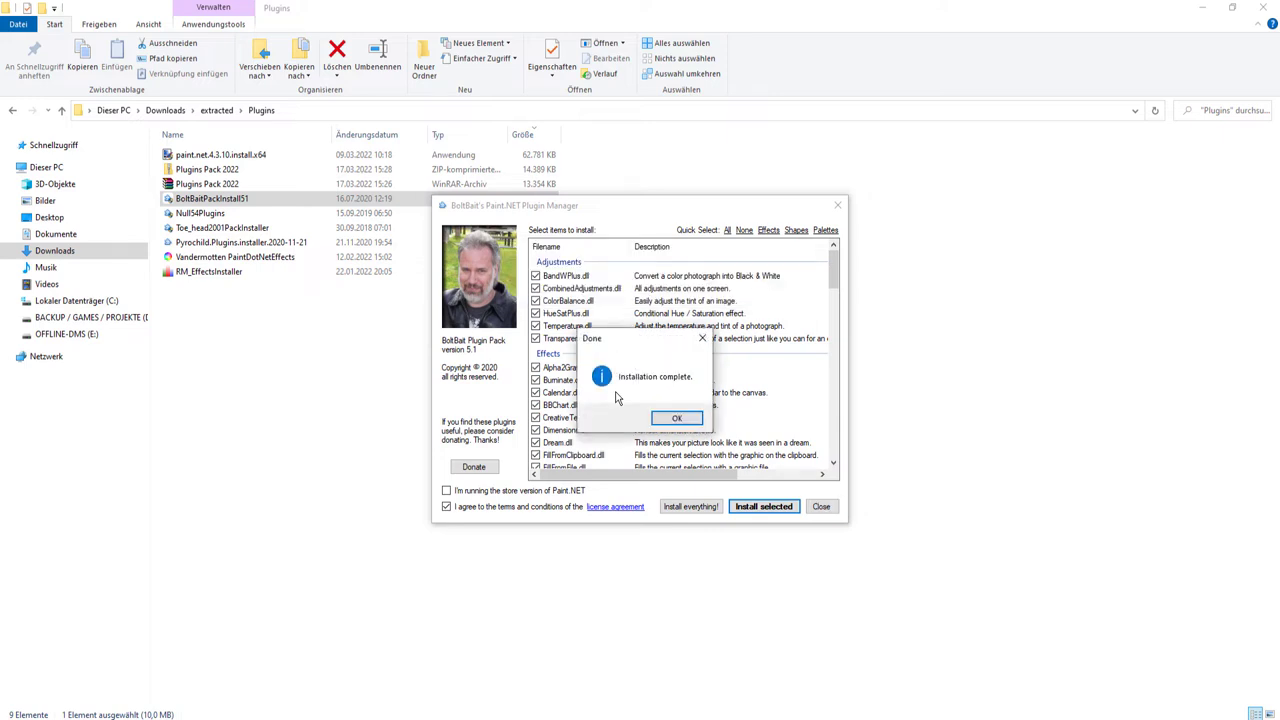
{"action": "left_click", "coordinate": [676, 420]}
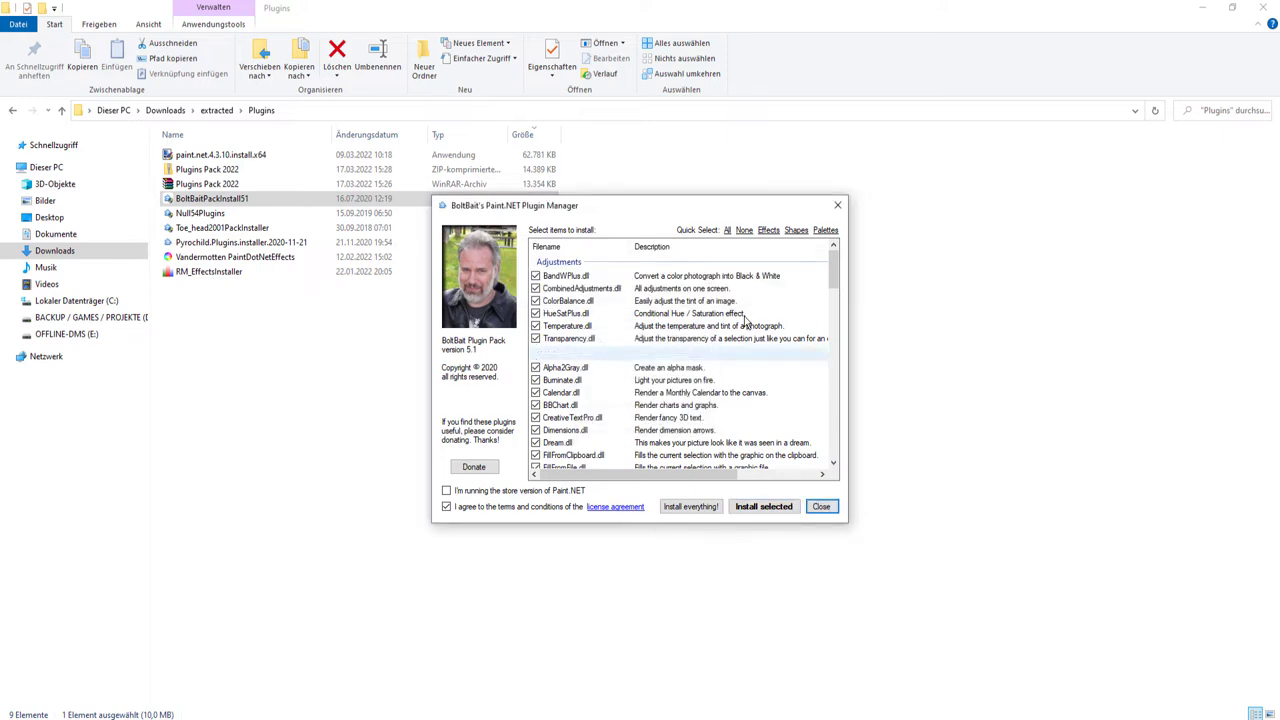
{"action": "left_click", "coordinate": [830, 510]}
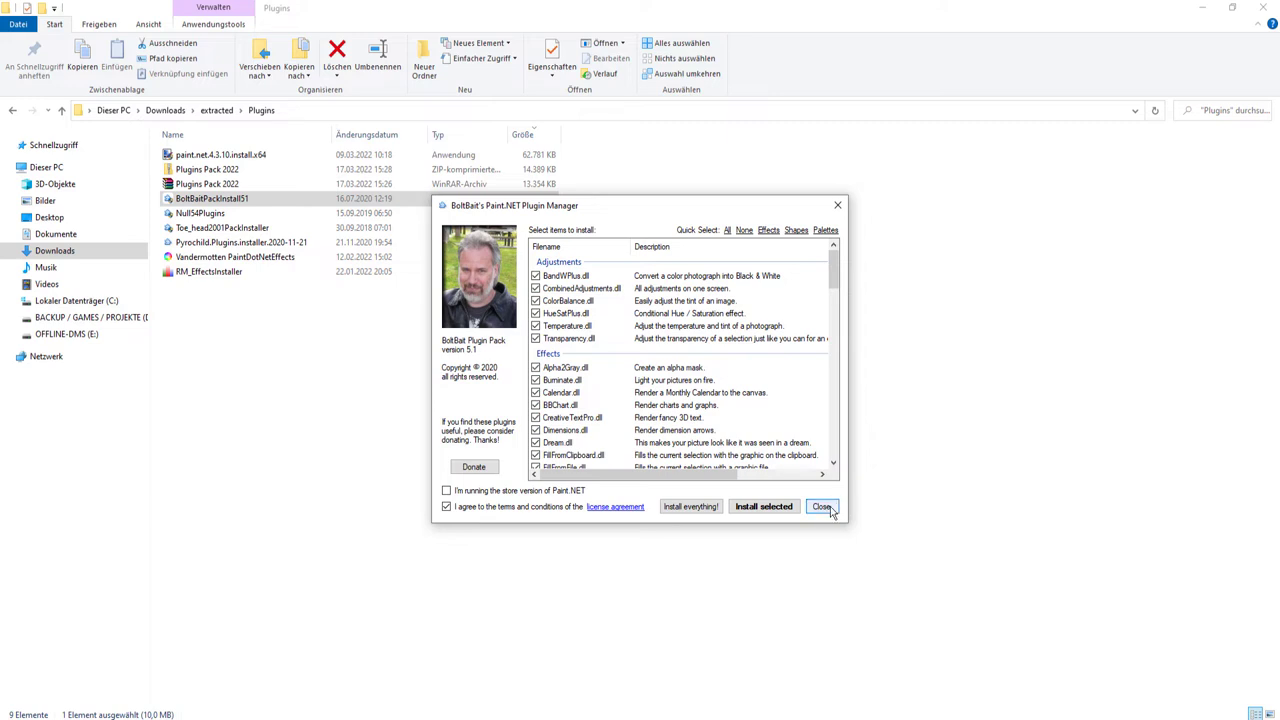
{"action": "left_click", "coordinate": [205, 214]}
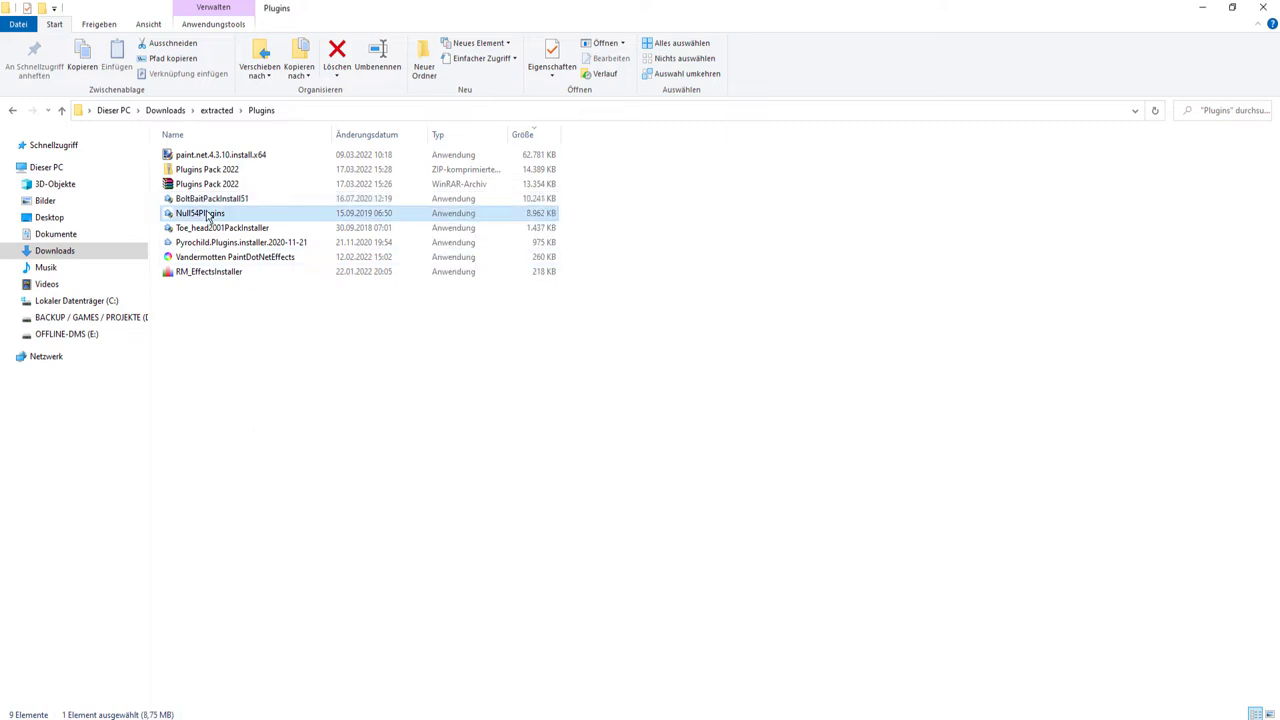
{"action": "right_click", "coordinate": [207, 216]}
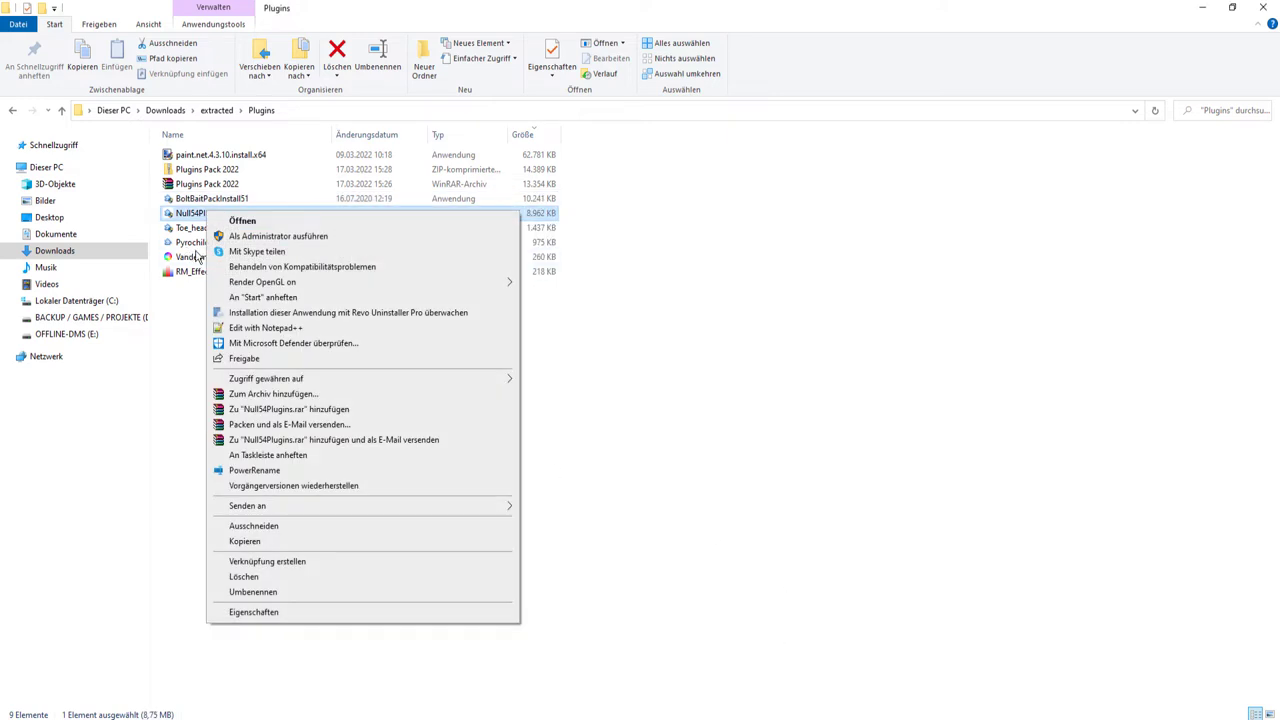
{"action": "left_click", "coordinate": [198, 301]}
- Run Null54Plugins as administrator and agree to its license terms
{"action": "left_click", "coordinate": [220, 214]}
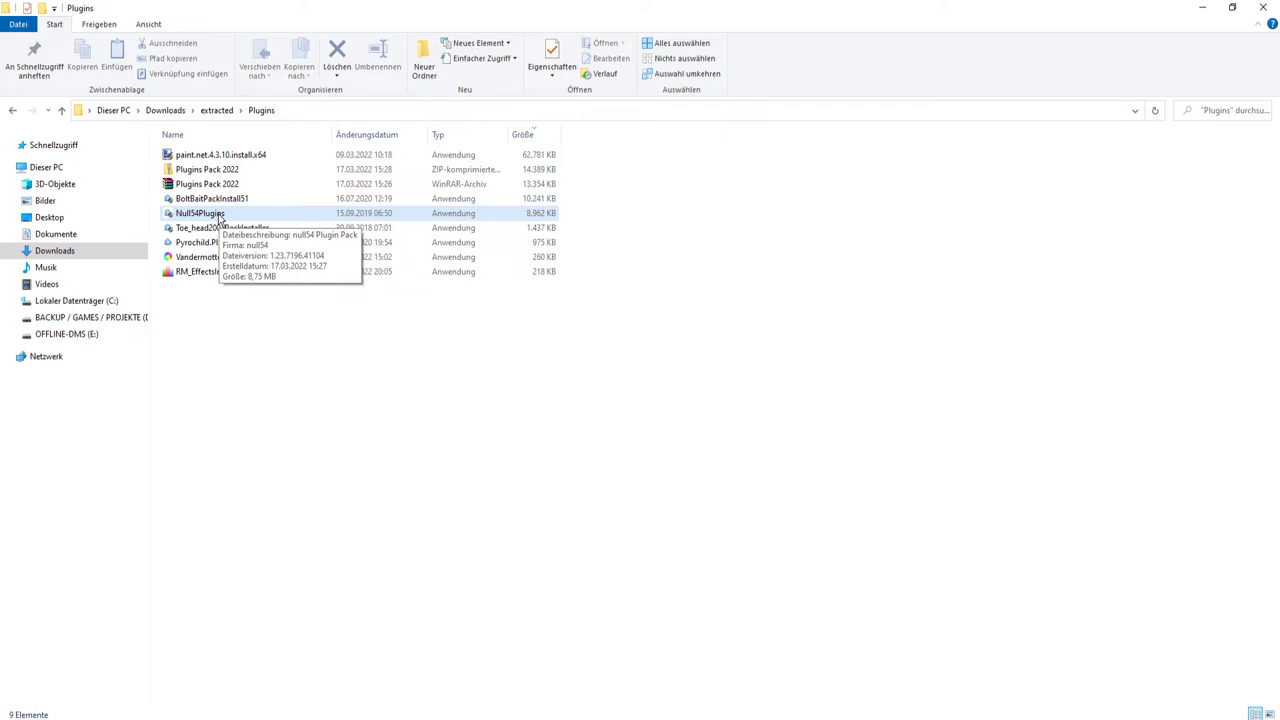
{"action": "right_click", "coordinate": [219, 214]}
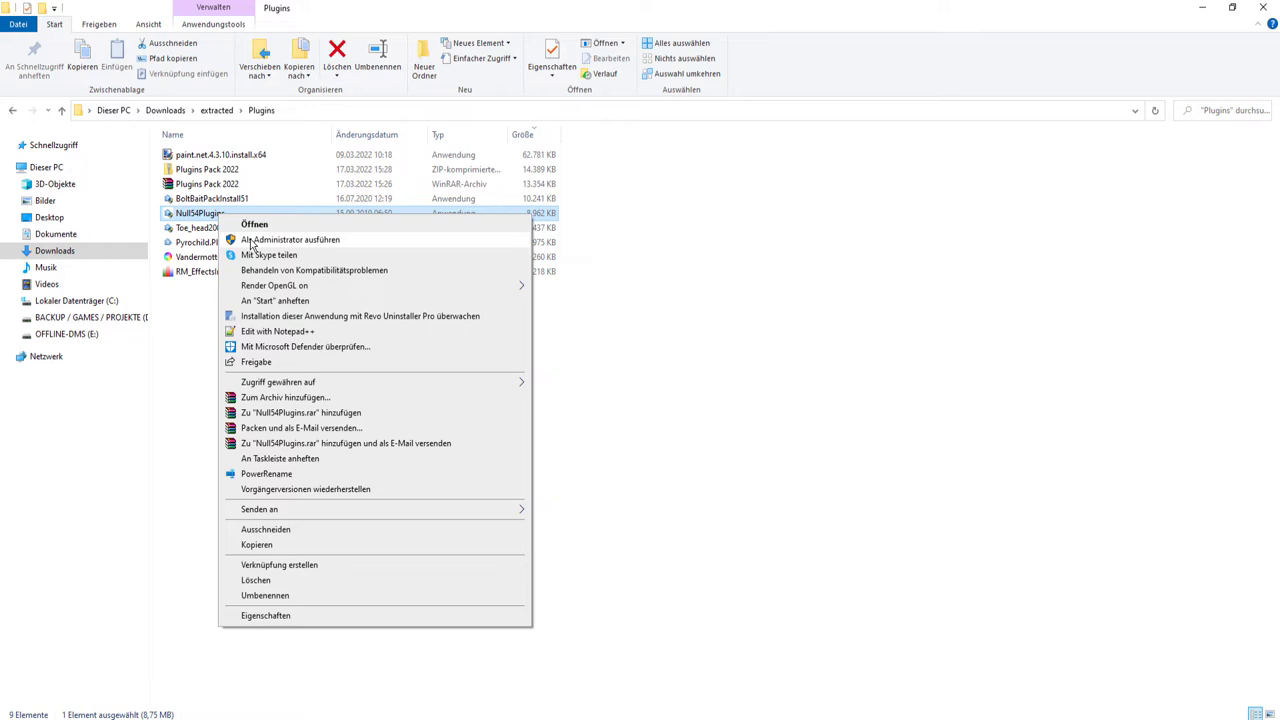
{"action": "left_click", "coordinate": [250, 240]}
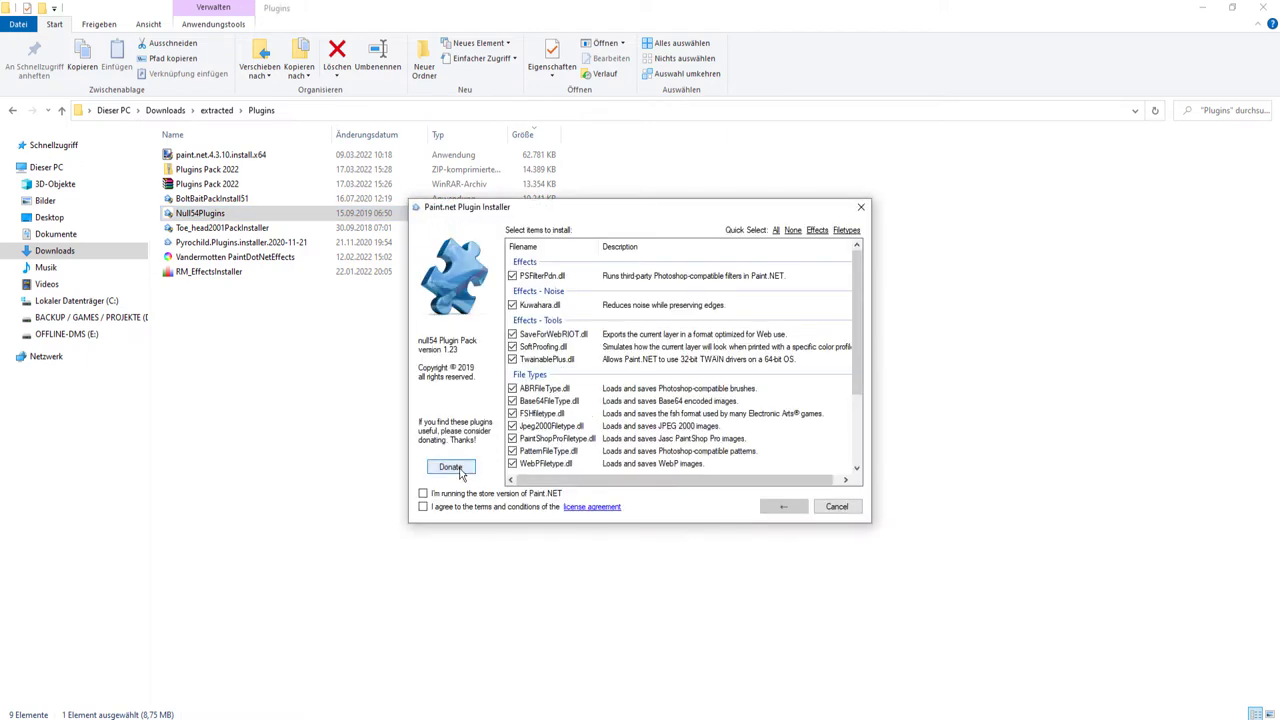
{"action": "left_click", "coordinate": [423, 507]}
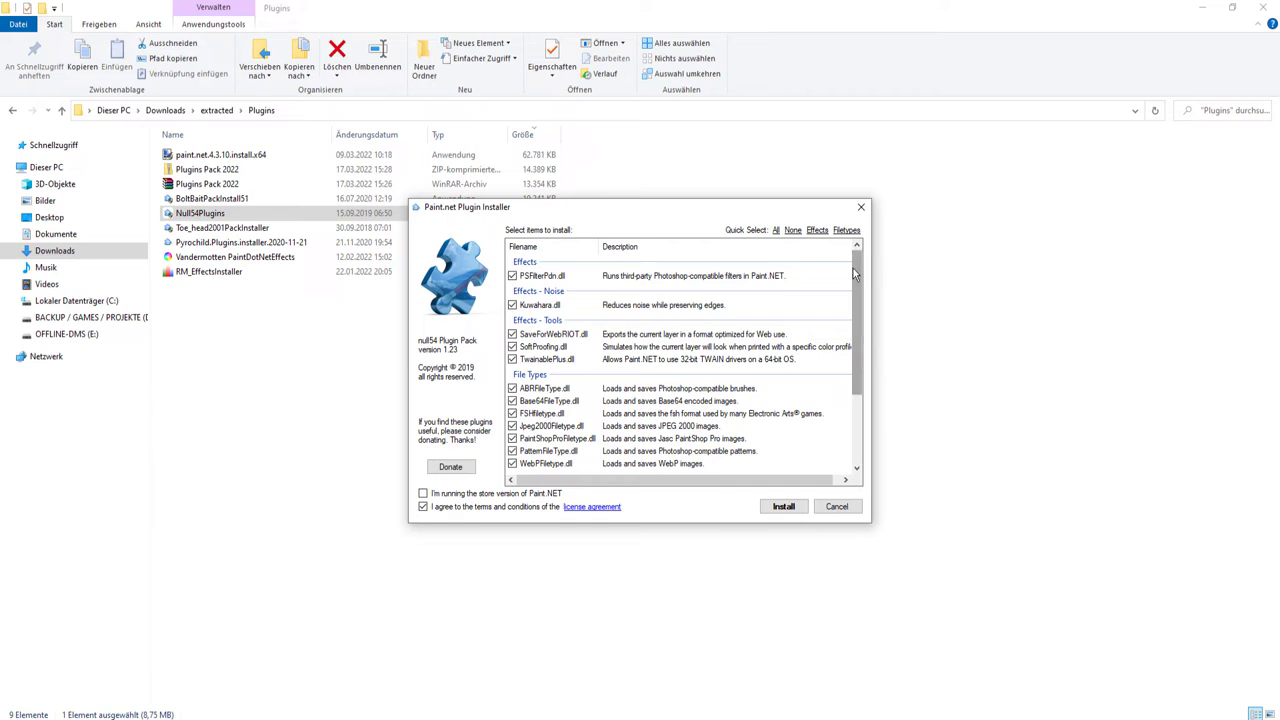
- Install all preselected plugins of the null54 Plugin Pack and close its installer
{"action": "scroll", "coordinate": [858, 270], "scroll_direction": "down", "scroll_amount": 3}
{"action": "scroll", "coordinate": [866, 262], "scroll_direction": "up", "scroll_amount": 3}
{"action": "left_click", "coordinate": [783, 508]}
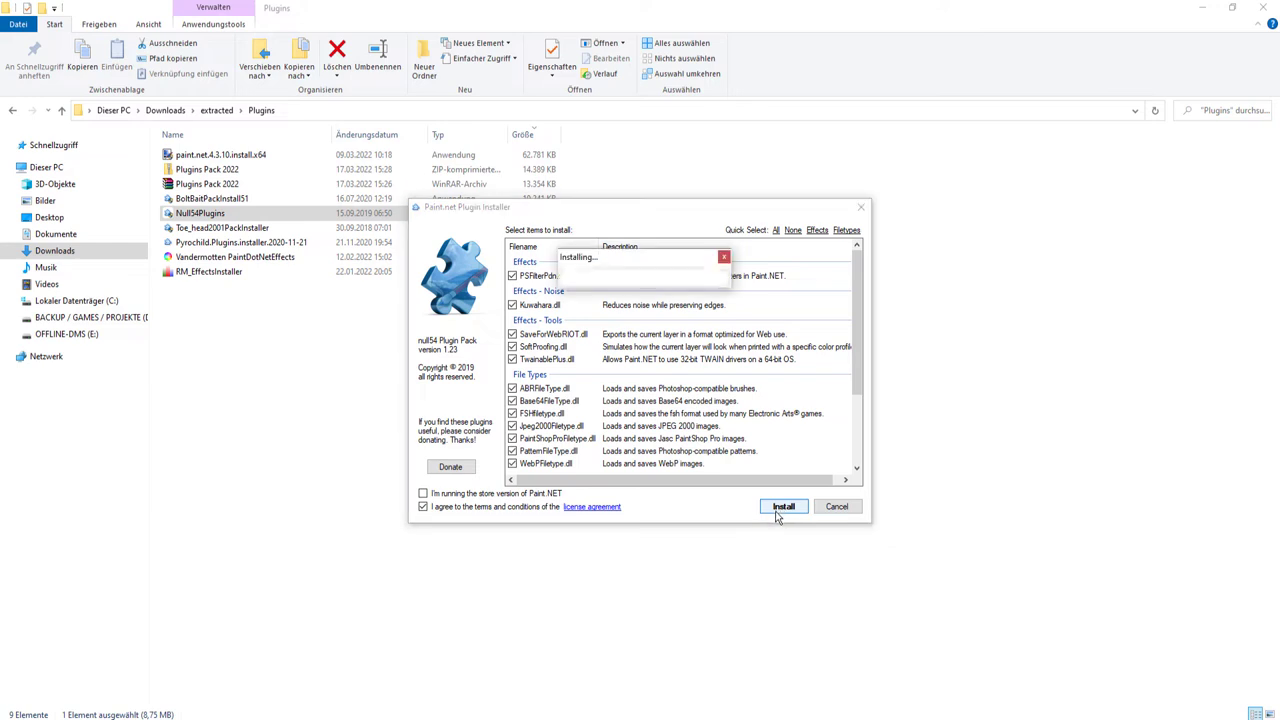
{"action": "left_click", "coordinate": [675, 418]}
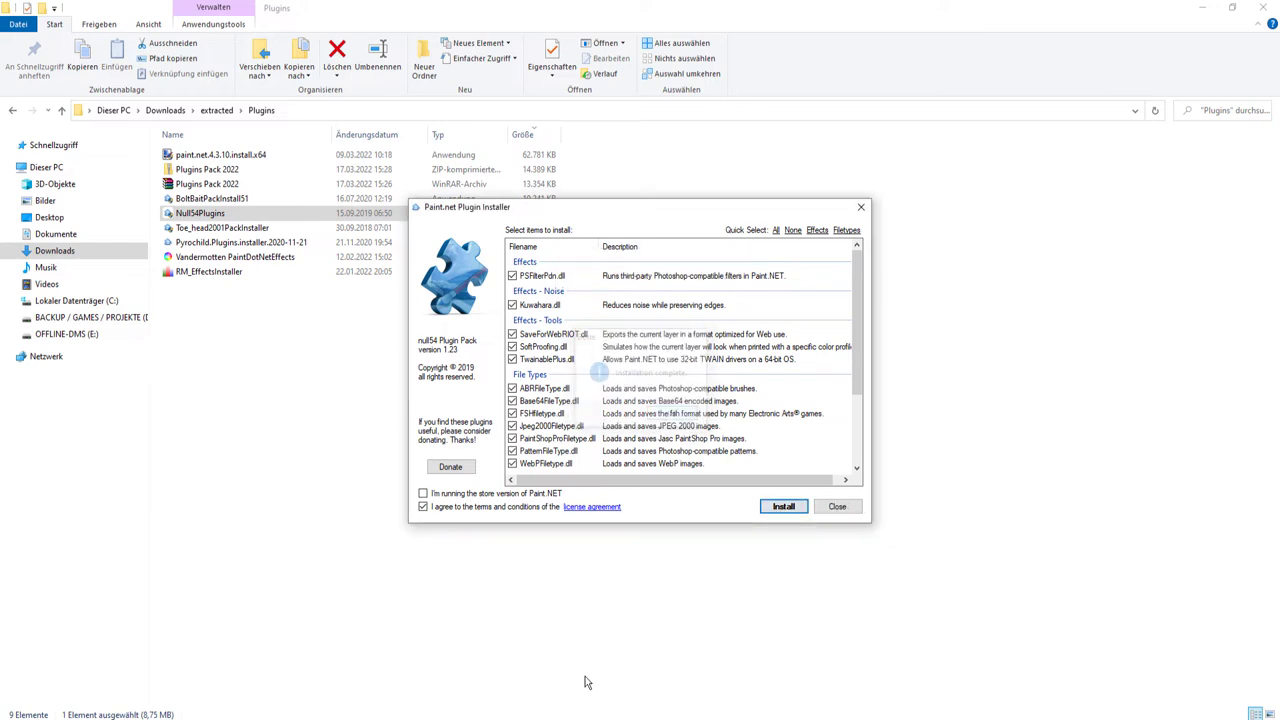
{"action": "left_click", "coordinate": [837, 508]}
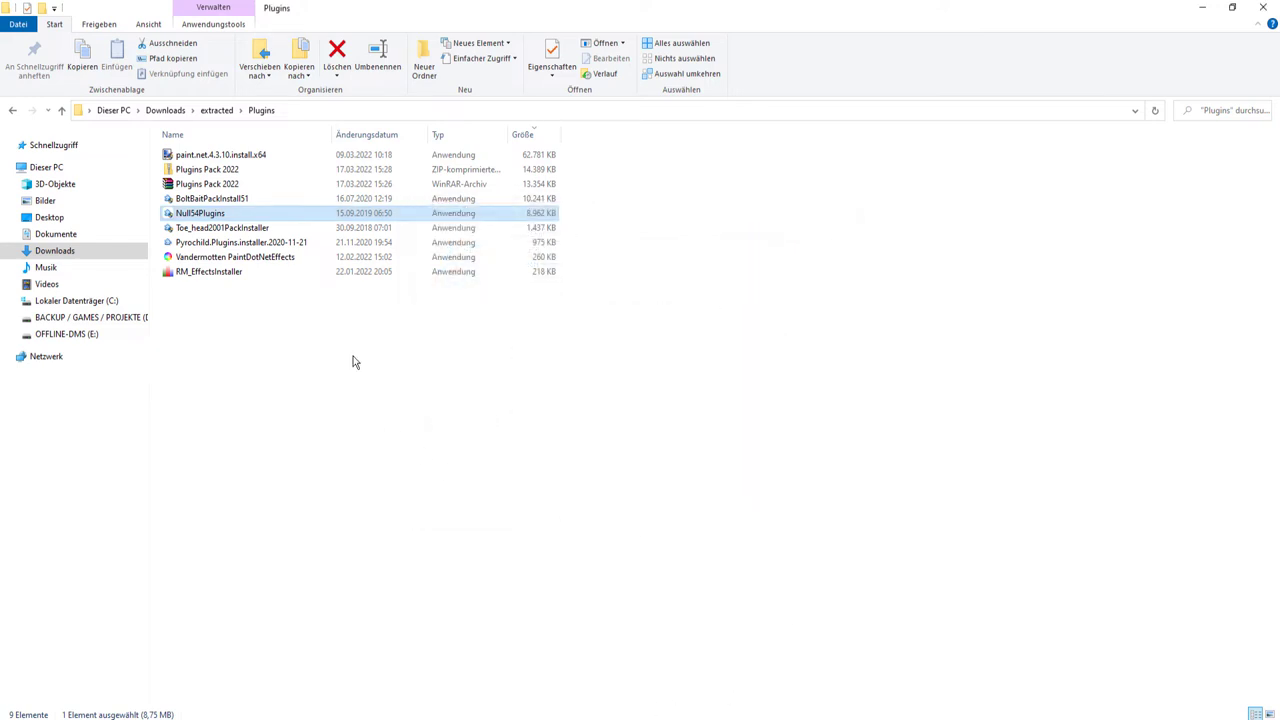
- Run Toe_head2001PackInstaller as administrator and install all its preselected plugins, accepting the license agreement
{"action": "left_click", "coordinate": [203, 229]}
{"action": "right_click", "coordinate": [203, 229]}
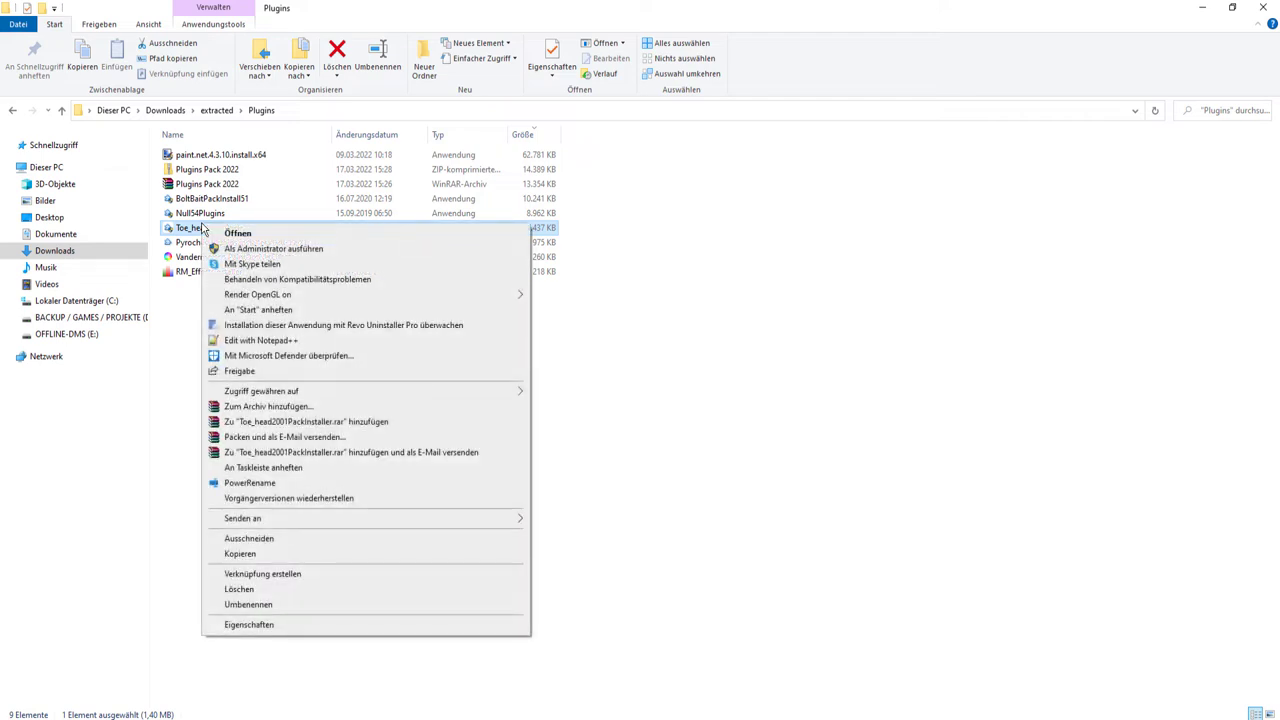
{"action": "left_click", "coordinate": [236, 249]}
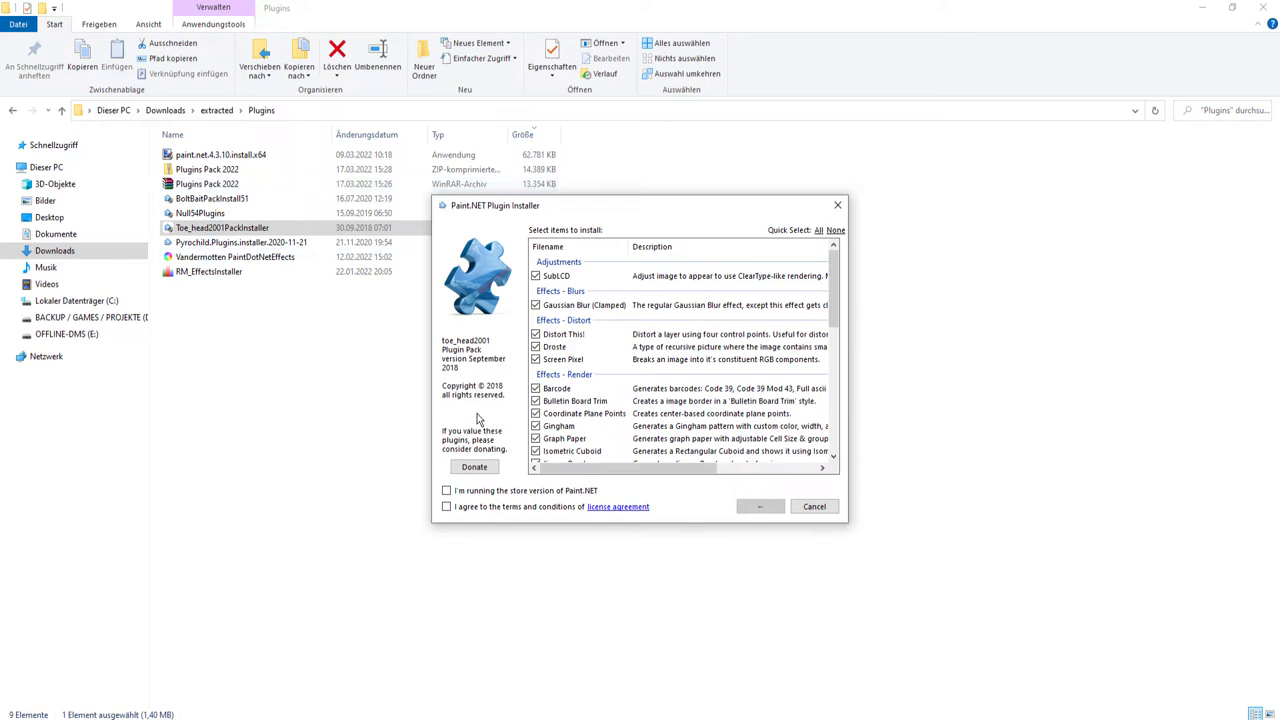
{"action": "left_click", "coordinate": [447, 507]}
{"action": "left_click", "coordinate": [756, 508]}
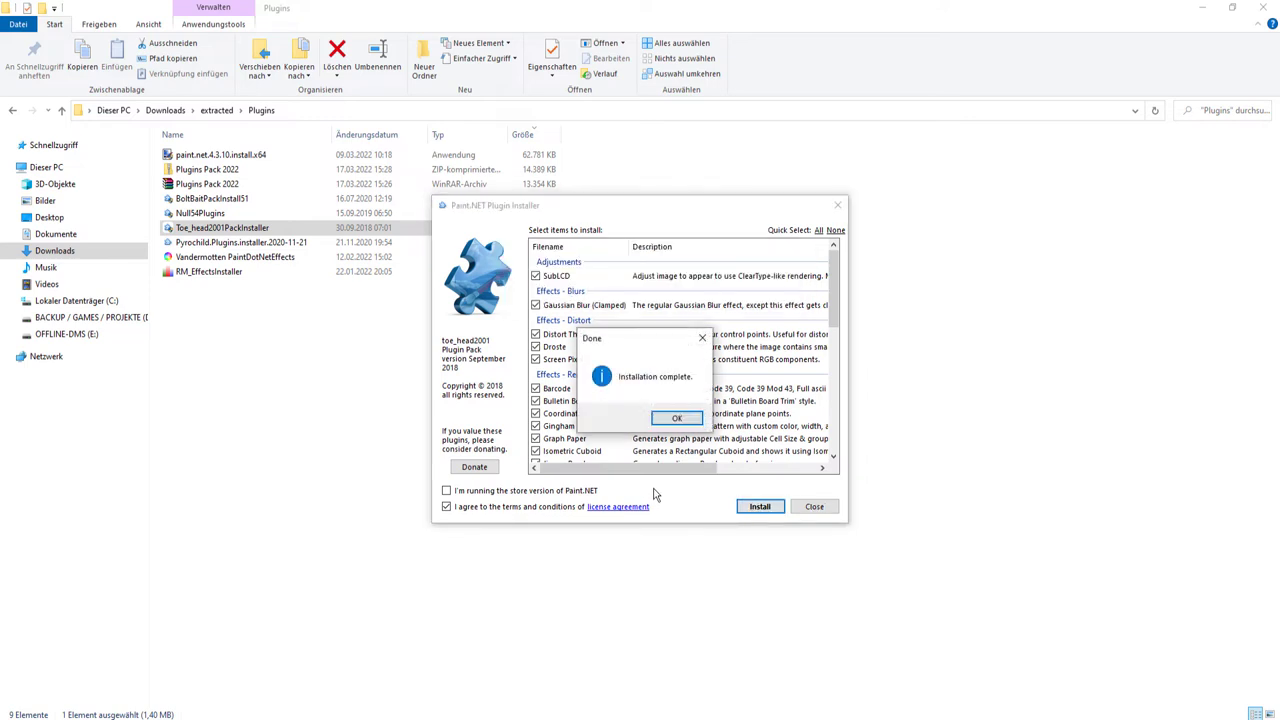
{"action": "left_click", "coordinate": [676, 420]}
{"action": "left_click", "coordinate": [814, 507]}
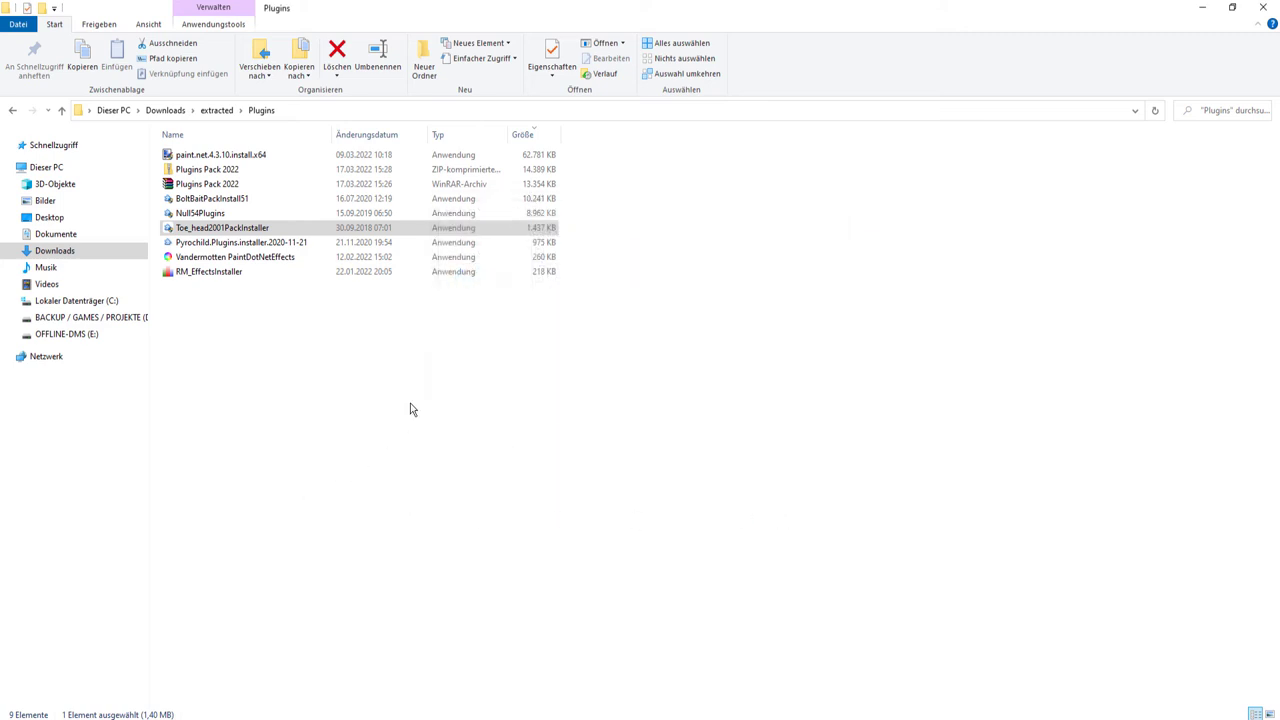
- Launch Pyrochild.Plugins.installer.2020-11-21 and proceed to the install options with all preselected plugins kept
{"action": "left_click", "coordinate": [198, 256]}
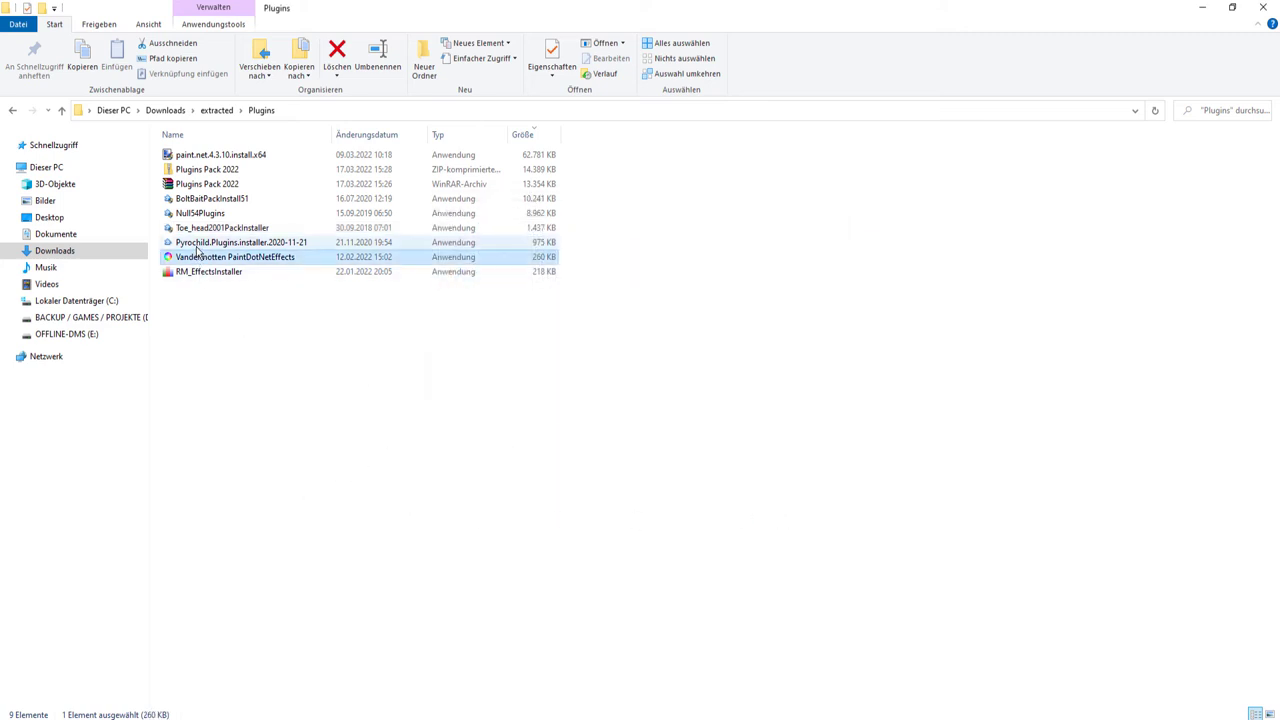
{"action": "left_click", "coordinate": [199, 243]}
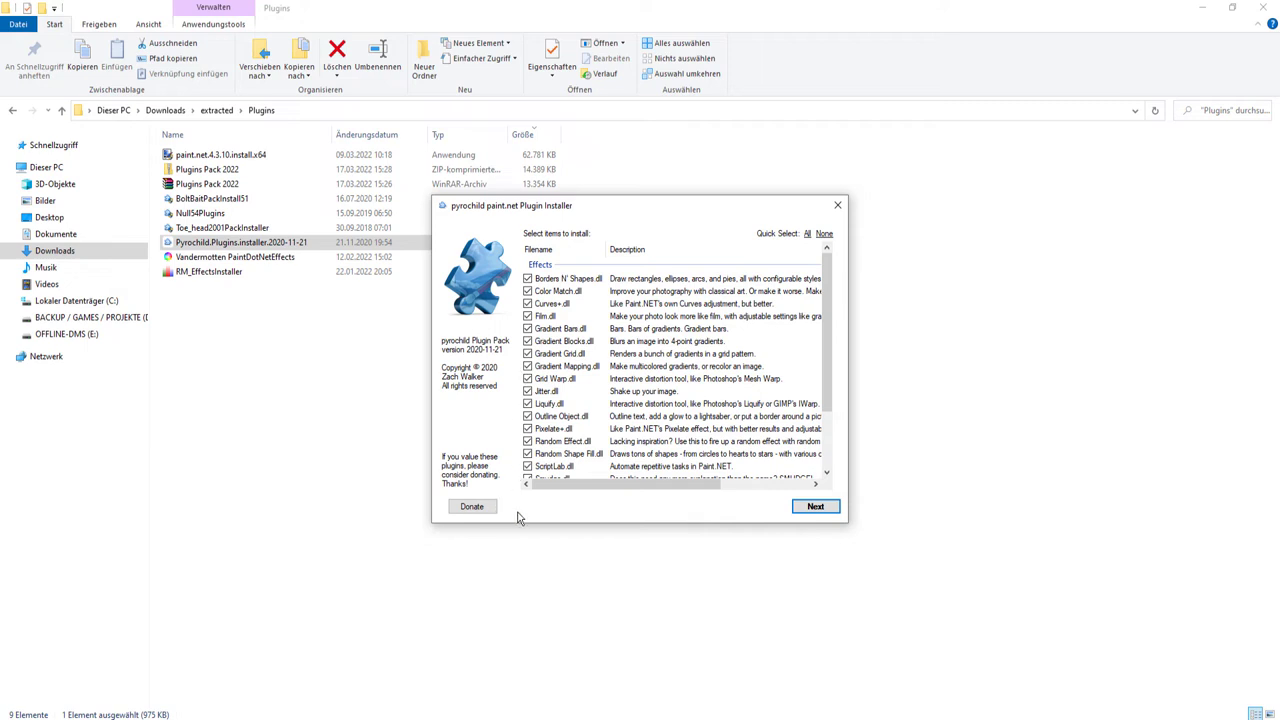
{"action": "left_click", "coordinate": [815, 507]}
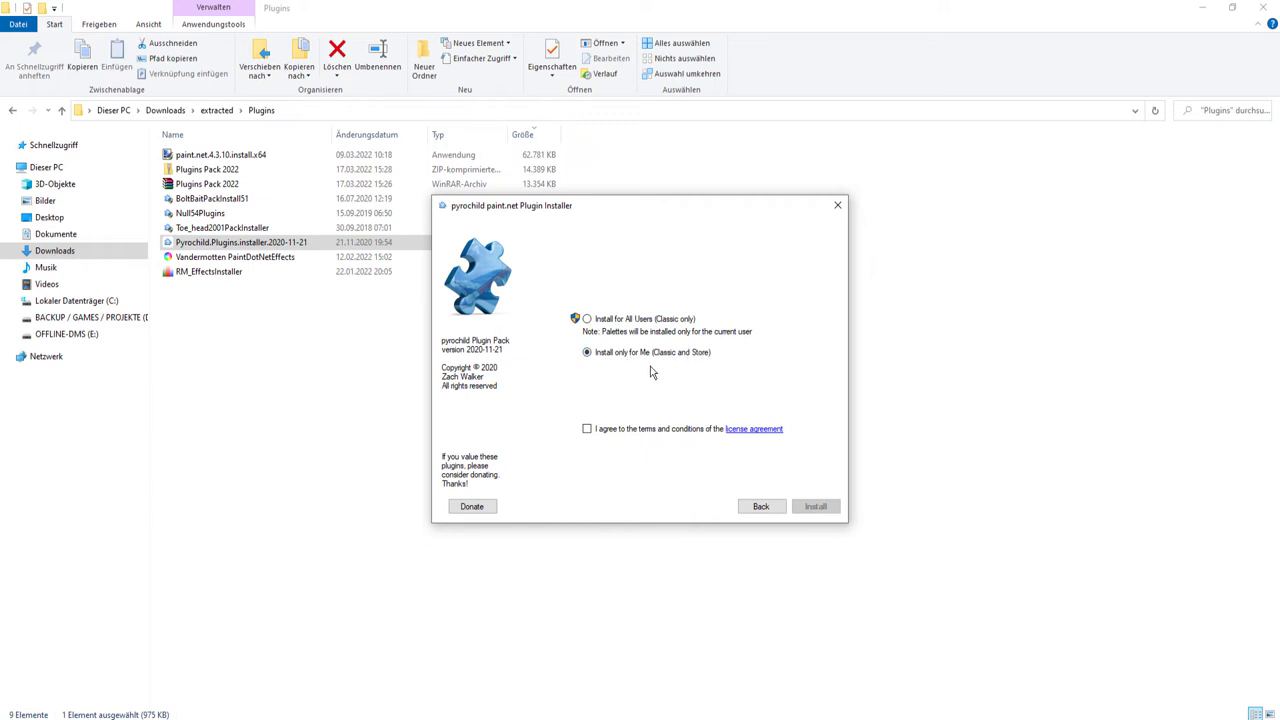
- Install the pyrochild Plugin Pack only for the current user, accepting the license agreement, and finish without starting paint.net
{"action": "left_click", "coordinate": [587, 432]}
{"action": "left_click", "coordinate": [816, 507]}
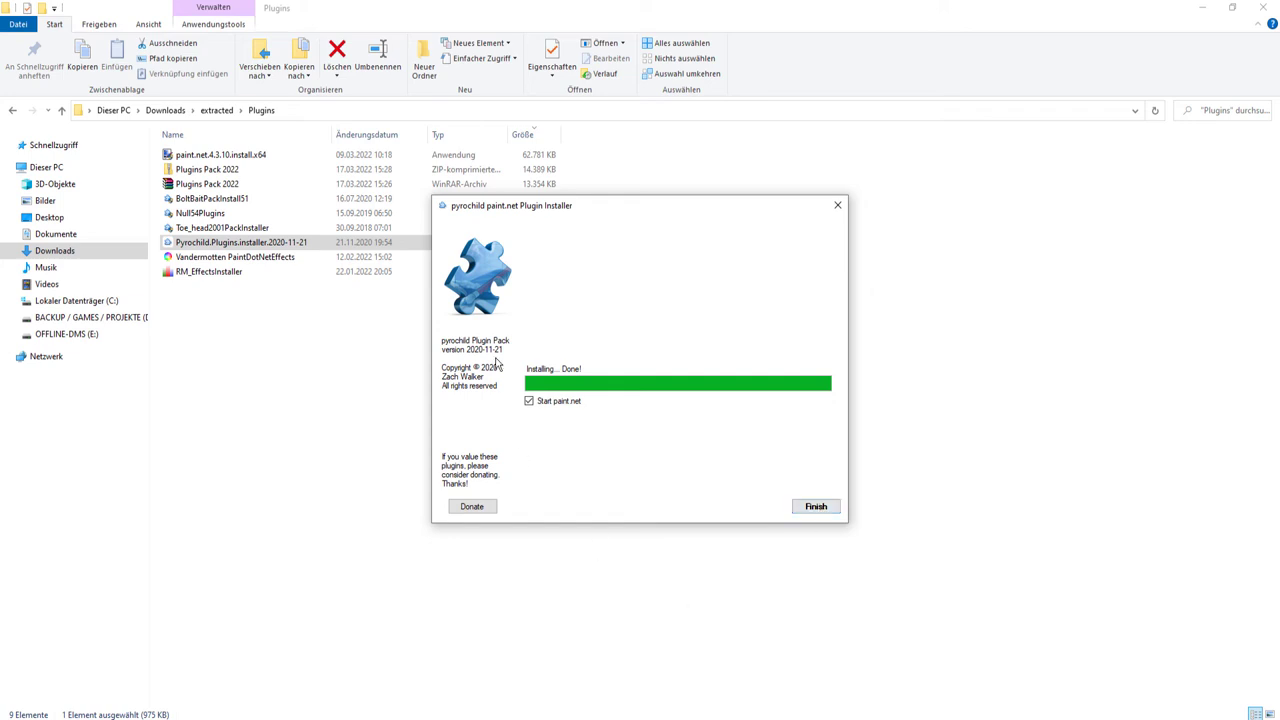
{"action": "left_click", "coordinate": [529, 401]}
{"action": "left_click", "coordinate": [826, 508]}
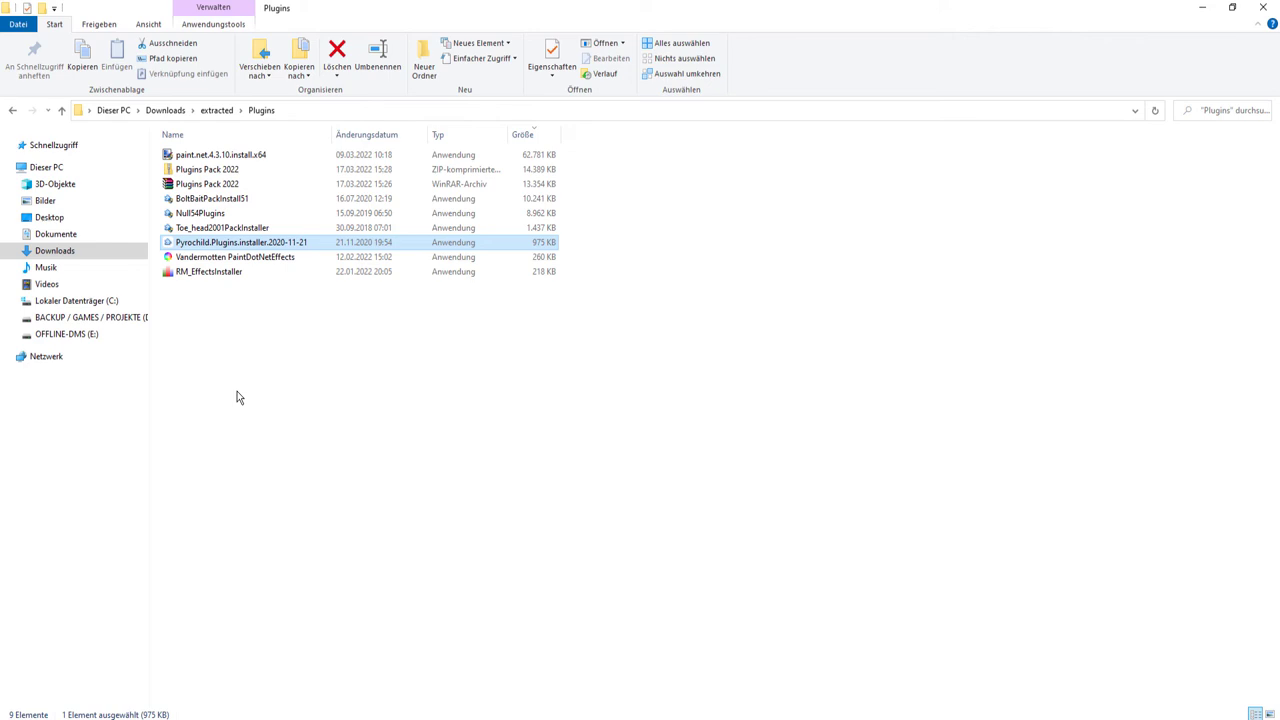
- Run Vandermotten PaintDotNetEffects, install all its preselected effects and close the installer
{"action": "left_click", "coordinate": [276, 262]}
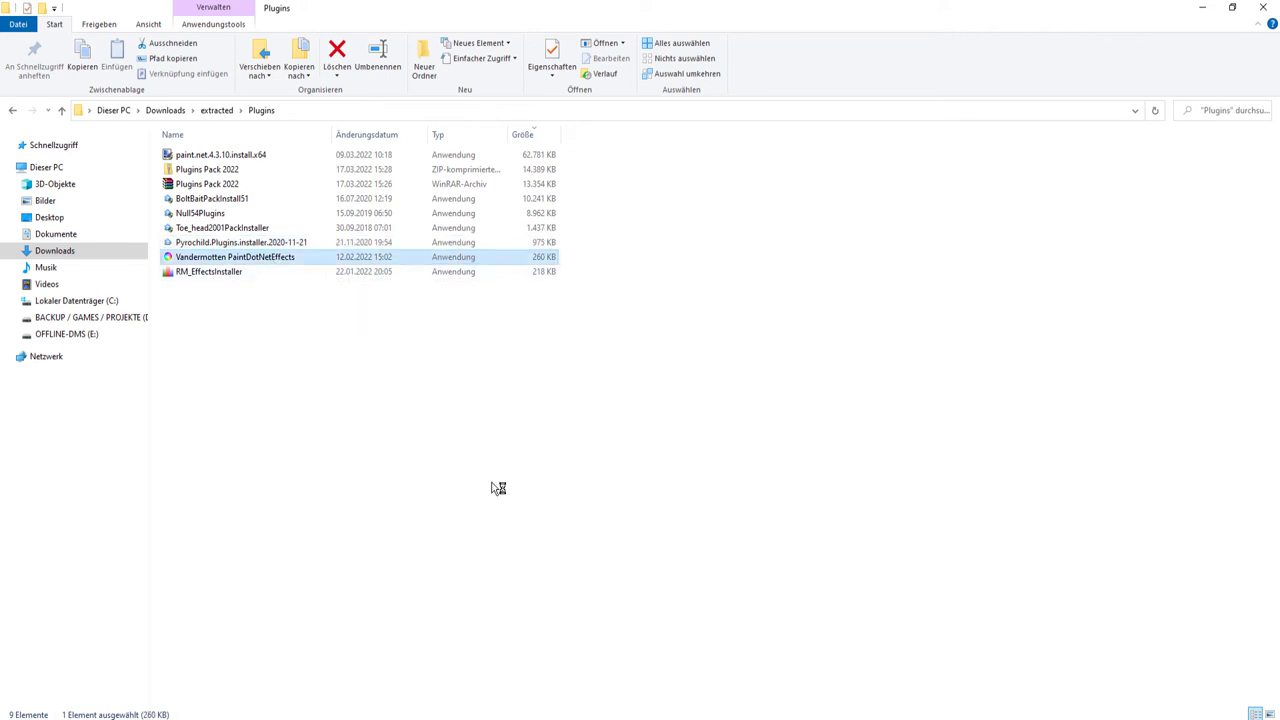
{"action": "key", "text": "Return"}
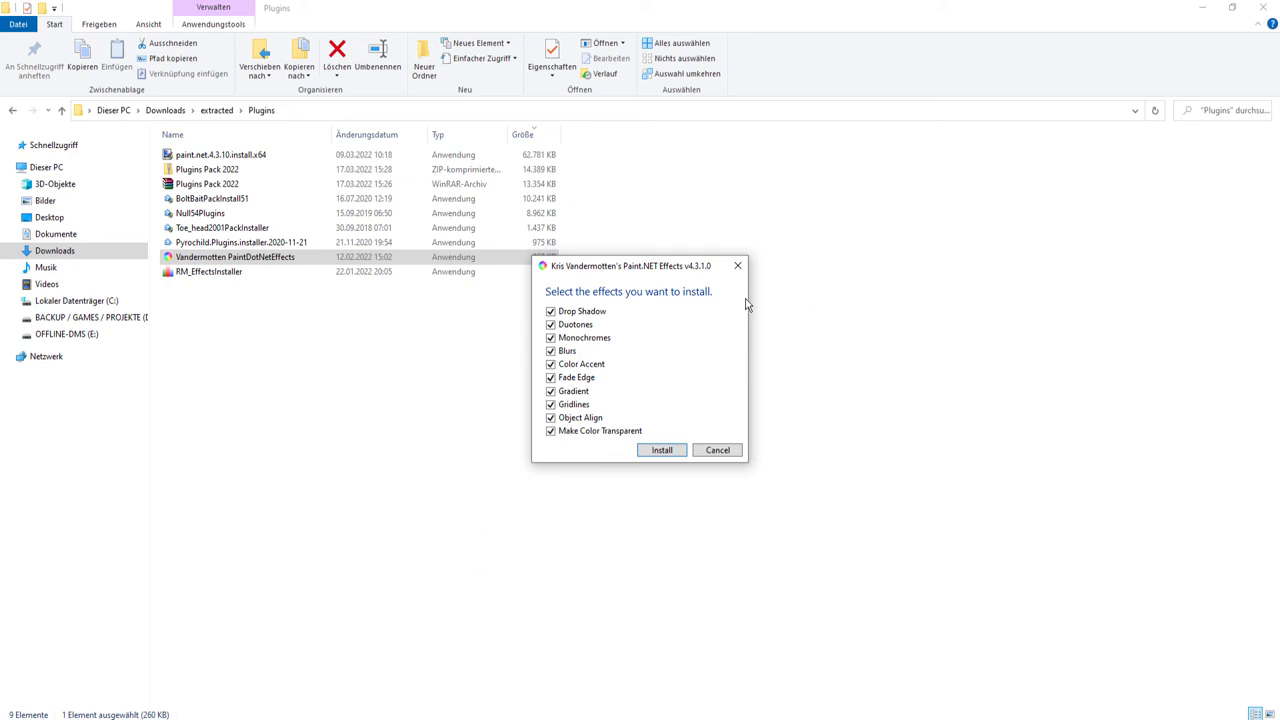
{"action": "left_click", "coordinate": [660, 450]}
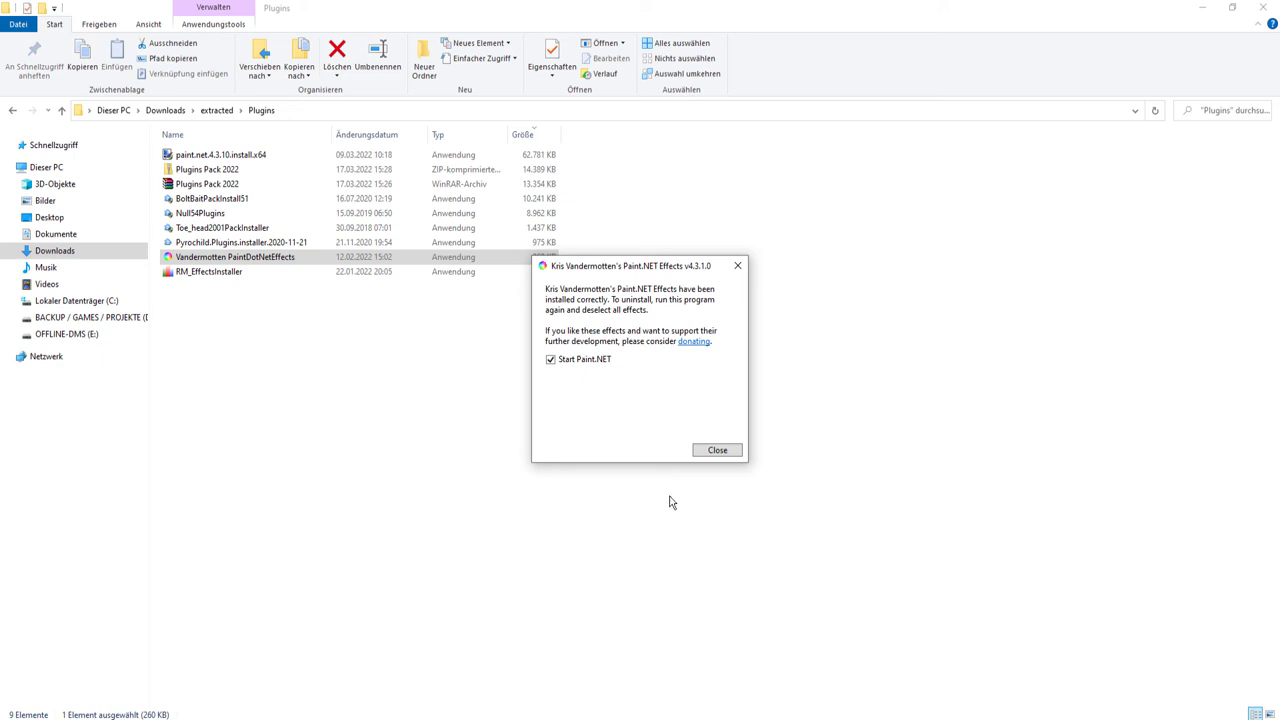
{"action": "left_click", "coordinate": [720, 452]}
- Run RM_EffectsInstaller and install ReMake's Effects with all preselected components kept, finishing the setup
{"action": "left_click", "coordinate": [218, 277]}
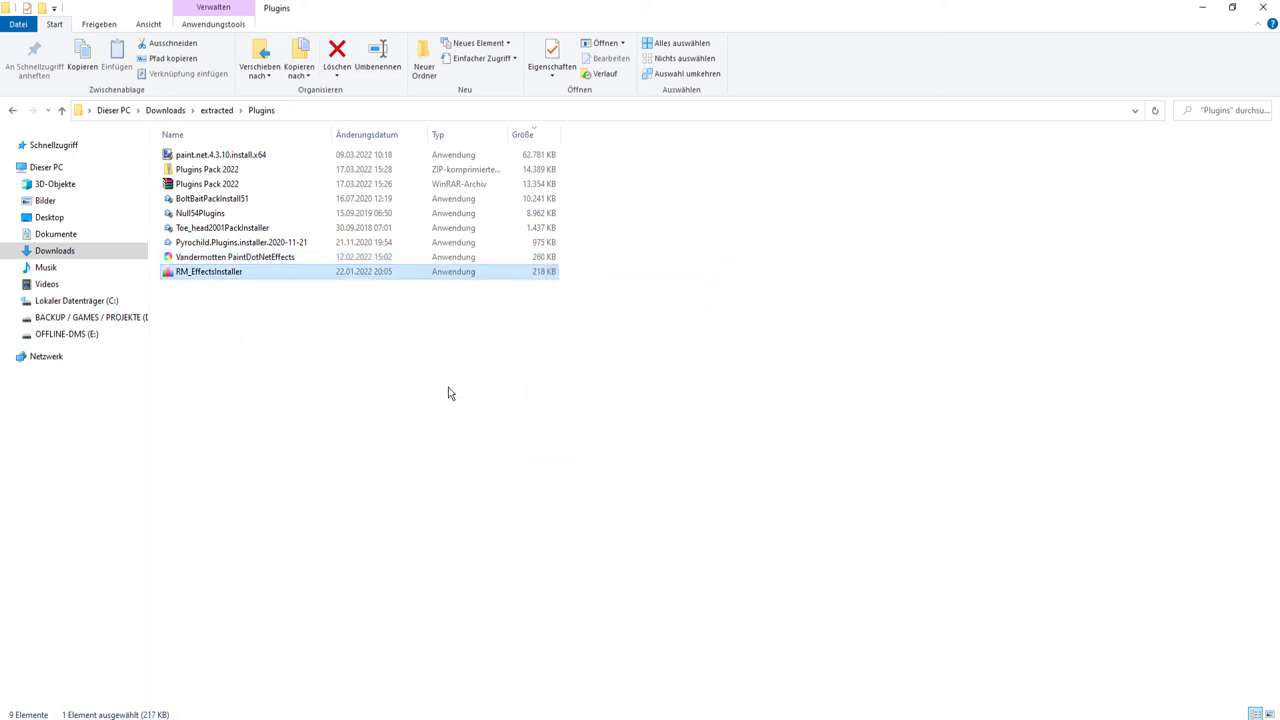
{"action": "left_click", "coordinate": [713, 483]}
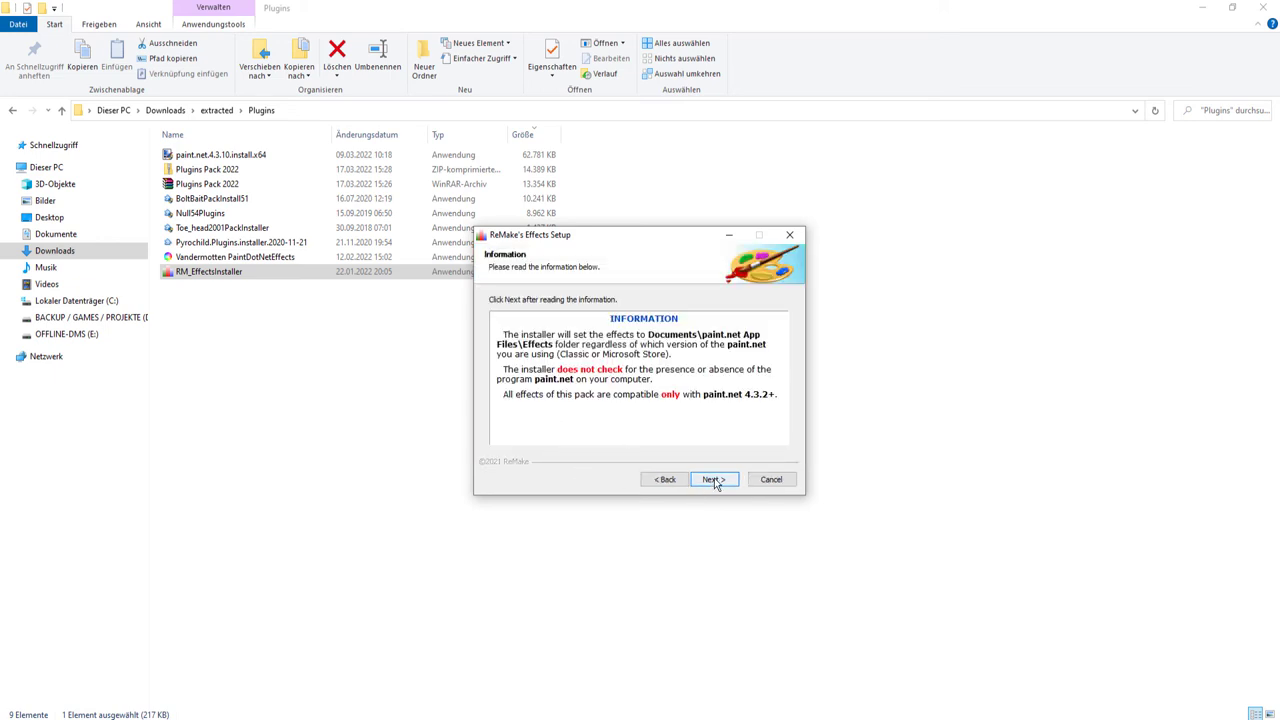
{"action": "left_click", "coordinate": [714, 479]}
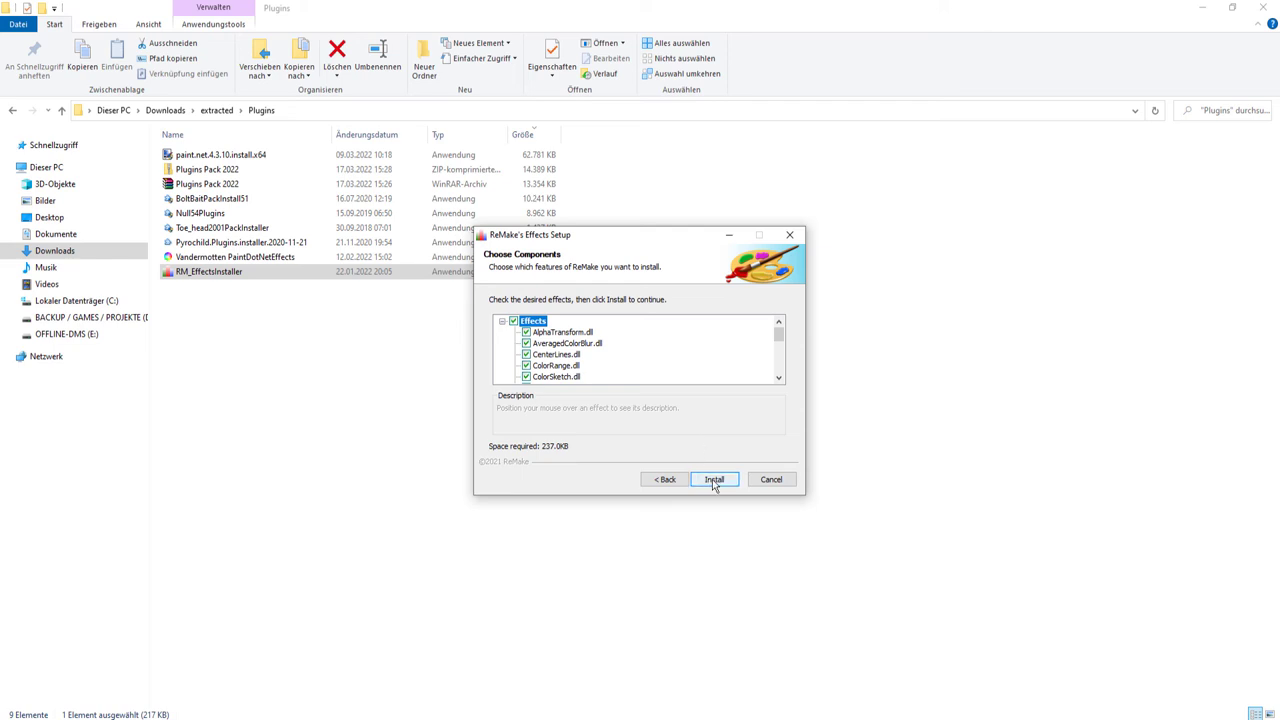
{"action": "left_click", "coordinate": [714, 481]}
{"action": "left_click", "coordinate": [714, 479]}
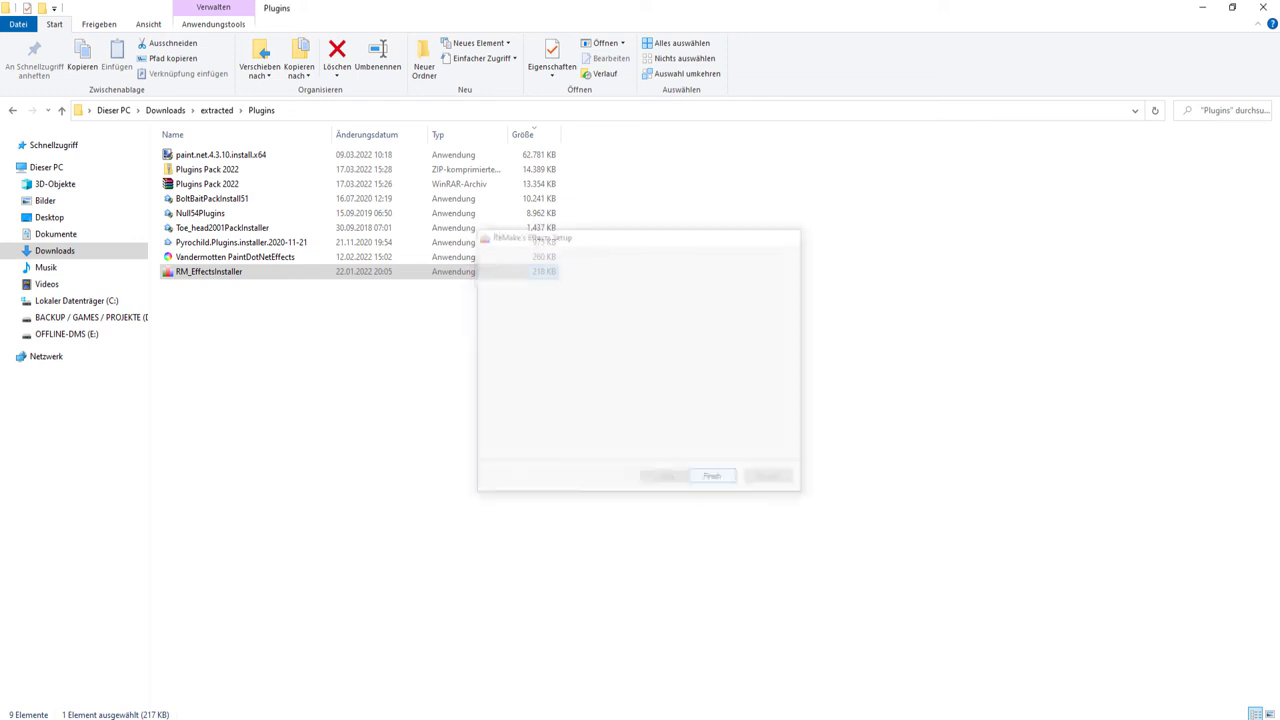
{"action": "right_click", "coordinate": [481, 381]}
{"action": "left_click", "coordinate": [407, 369]}
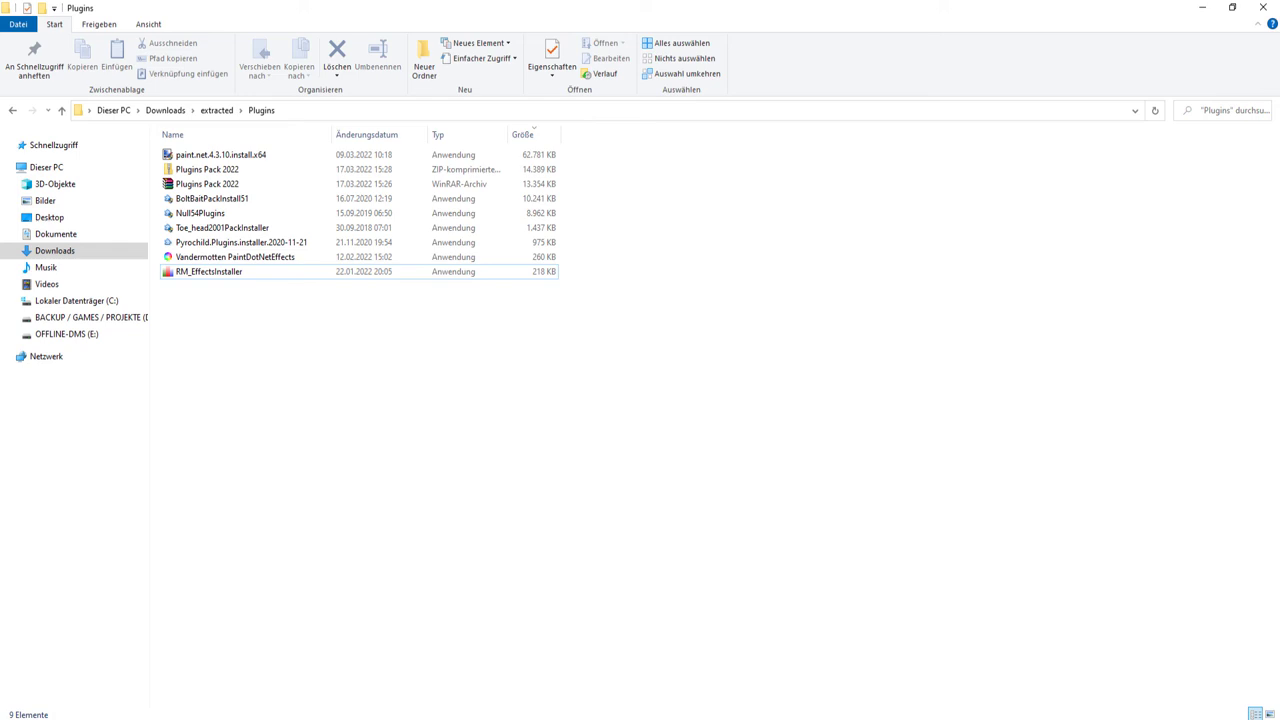
{"action": "left_click", "coordinate": [506, 634]}
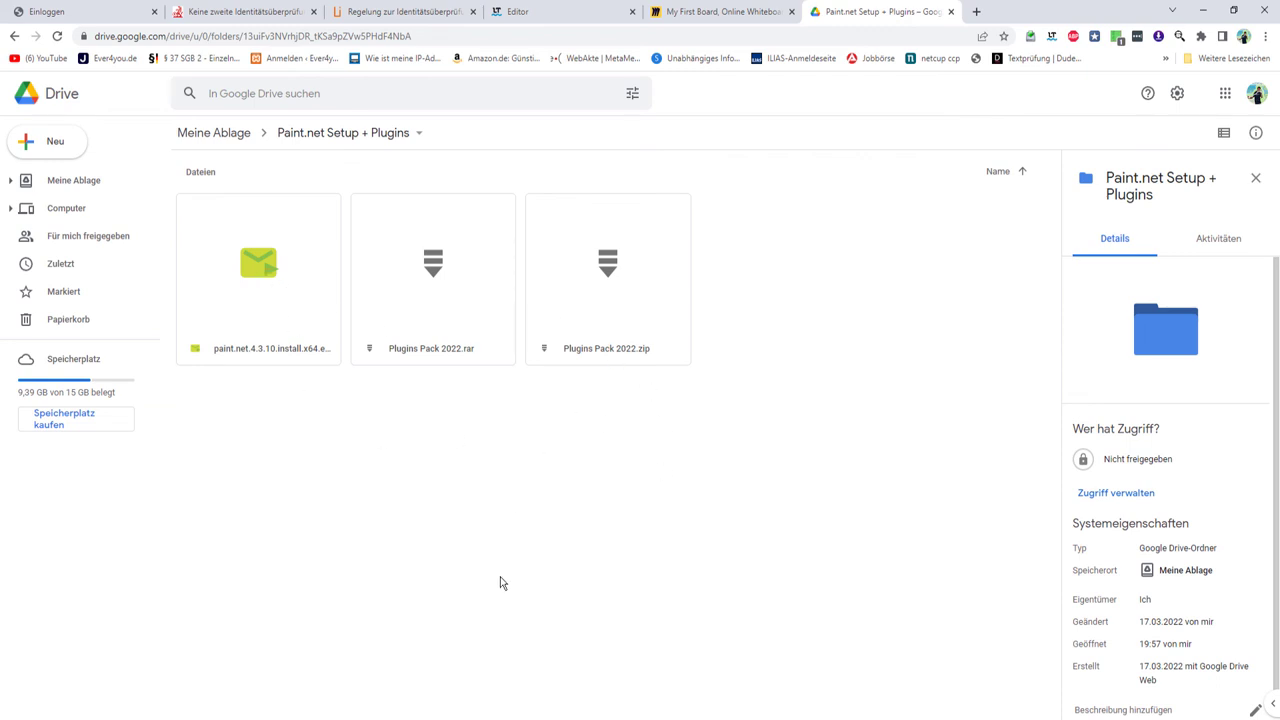
{"action": "left_click", "coordinate": [1204, 10]}
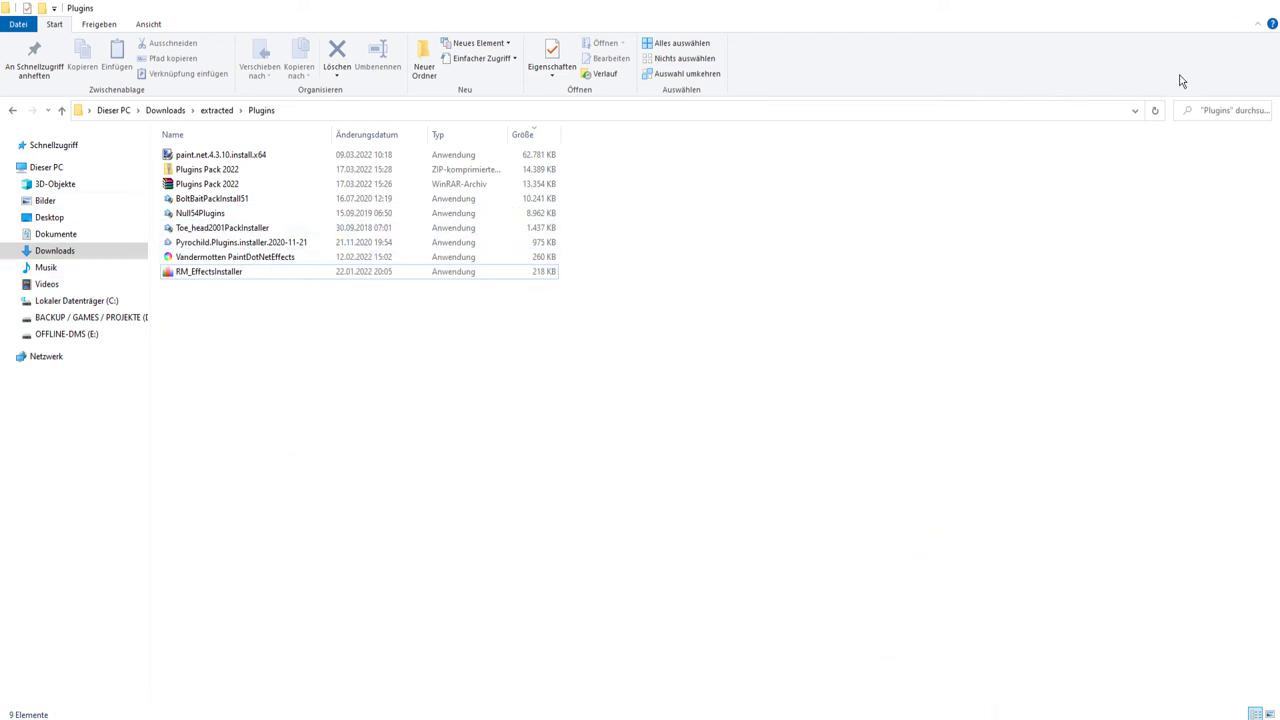
- Move the paint.net shortcut on the desktop to the end of the icons and launch paint.net from it
{"action": "key", "text": "super+d"}
{"action": "right_click", "coordinate": [706, 400]}
{"action": "left_click", "coordinate": [623, 428]}
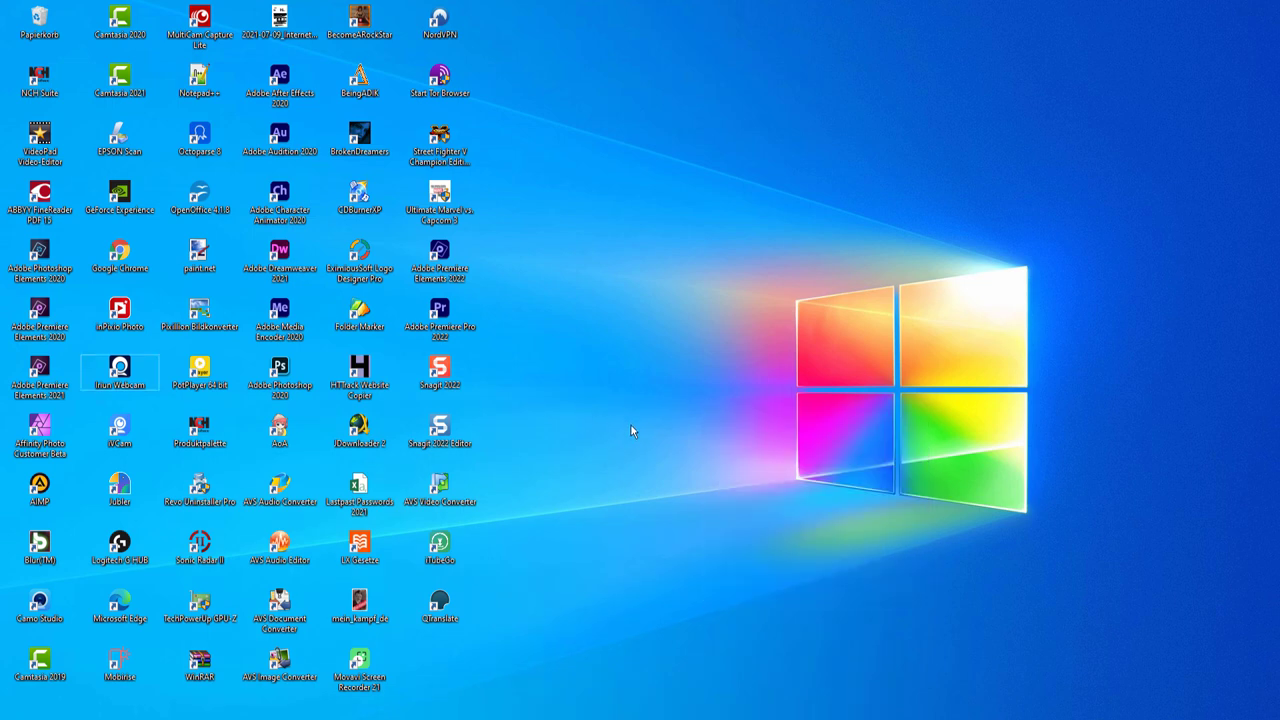
{"action": "right_click", "coordinate": [631, 425]}
{"action": "left_click", "coordinate": [548, 345]}
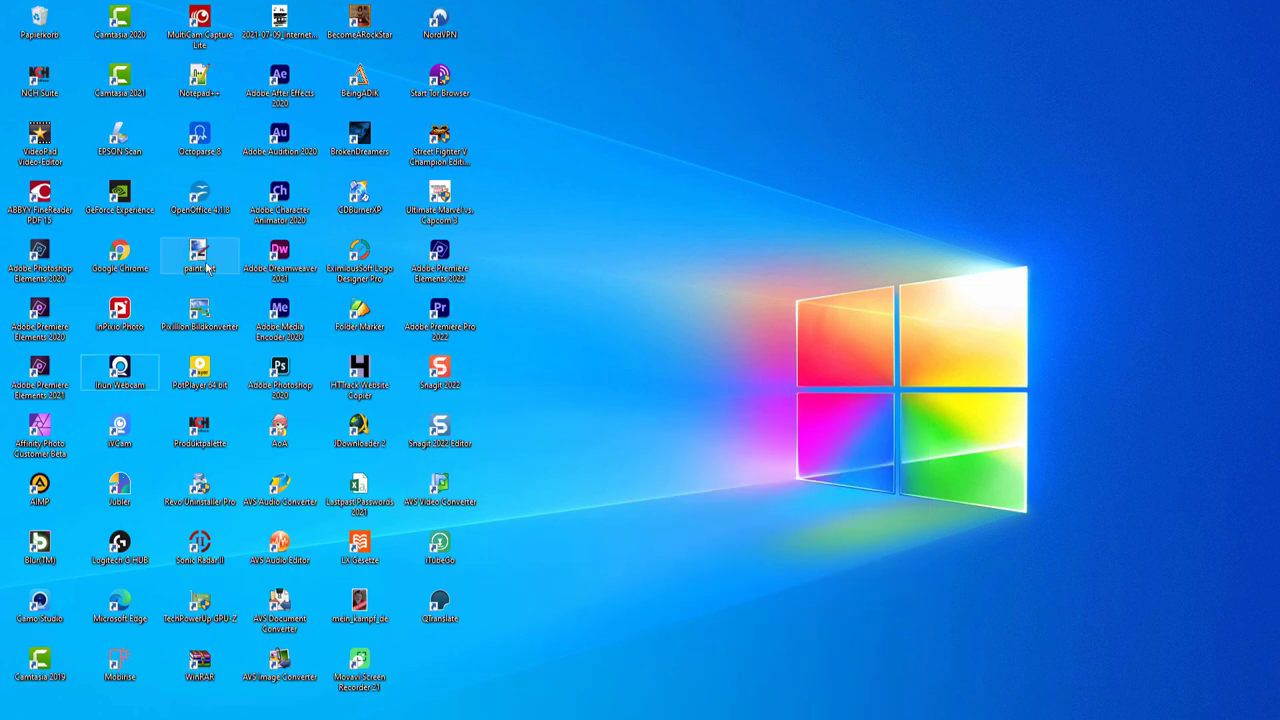
{"action": "mouse_move", "coordinate": [200, 270]}
{"action": "left_mouse_down"}
{"action": "mouse_move", "coordinate": [300, 262]}
{"action": "mouse_move", "coordinate": [668, 350]}
{"action": "mouse_move", "coordinate": [588, 607]}
{"action": "mouse_move", "coordinate": [490, 652]}
{"action": "left_mouse_up"}
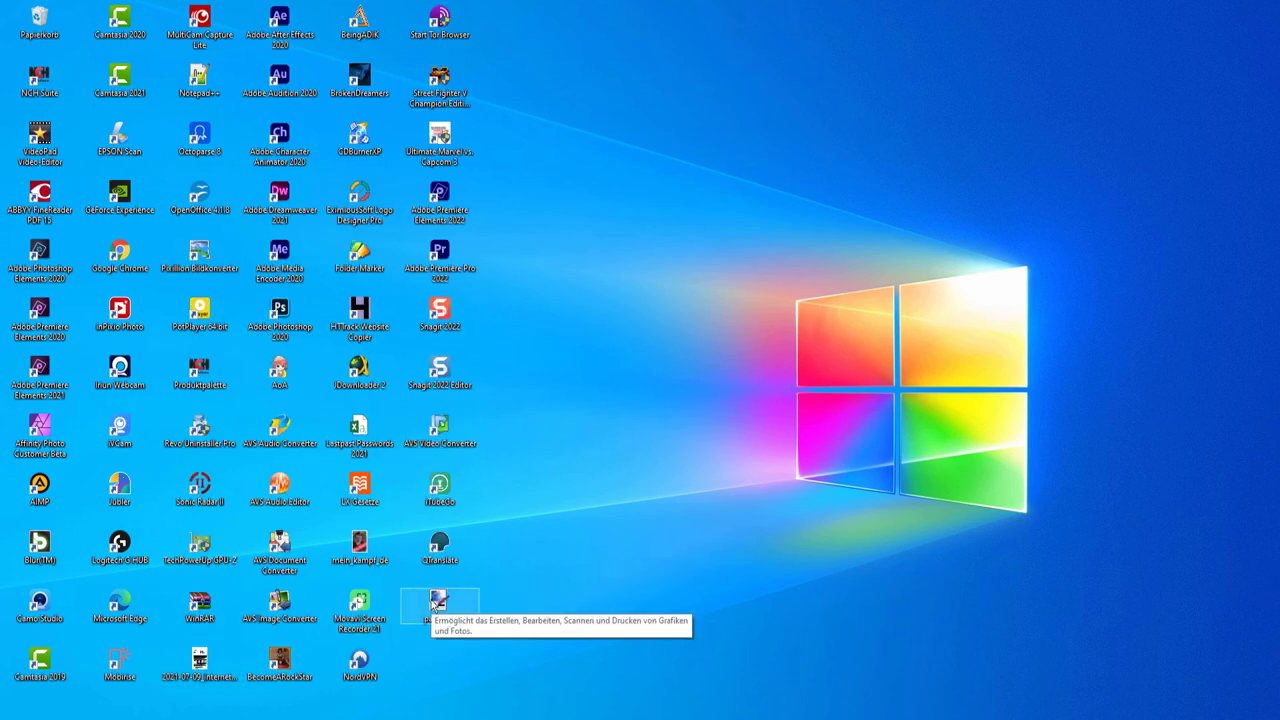
{"action": "key", "text": "Return"}
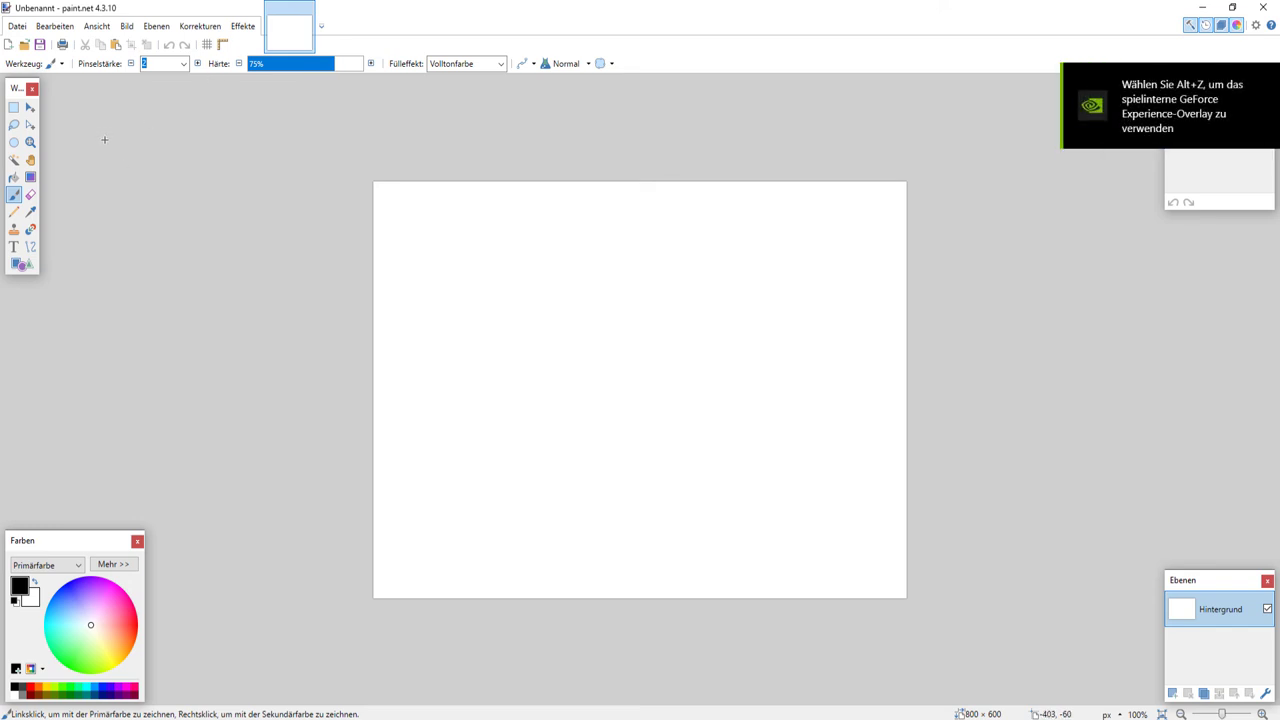
- Examine the available effect categories for the newly installed plugins, starting with the Farbe effects
{"action": "left_click", "coordinate": [321, 30]}
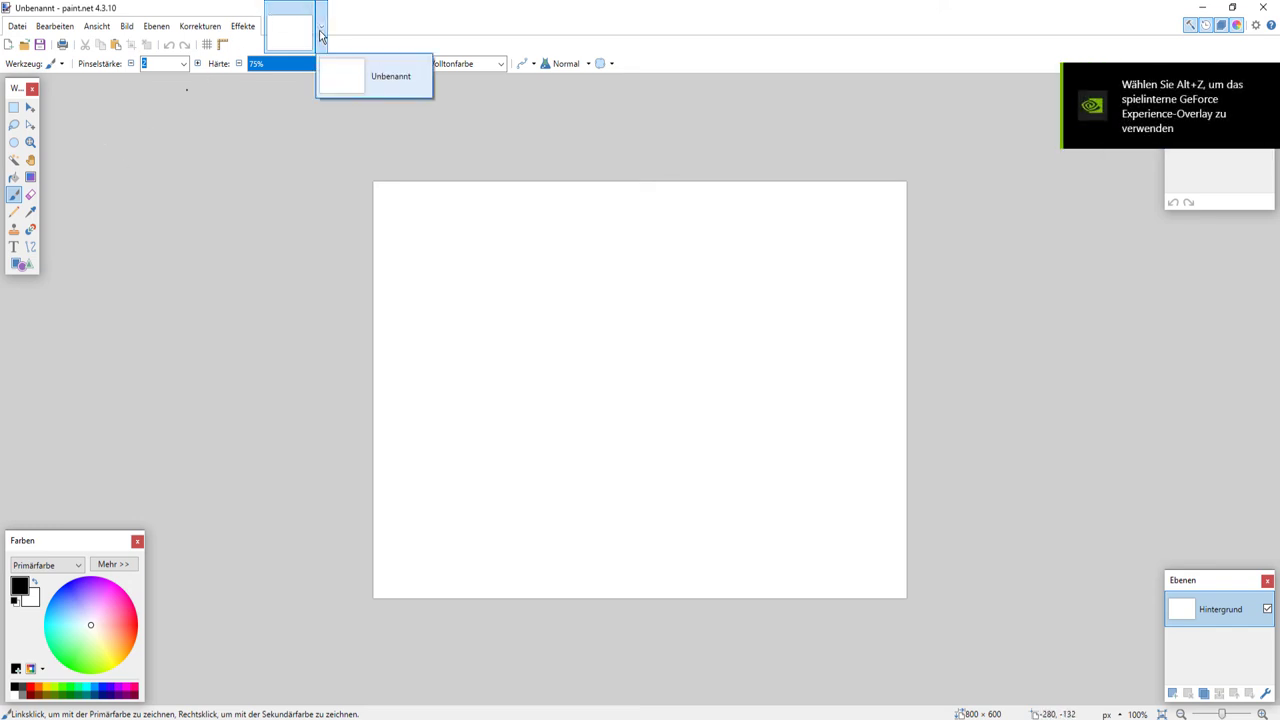
{"action": "left_click", "coordinate": [244, 30]}
{"action": "left_click", "coordinate": [243, 30]}
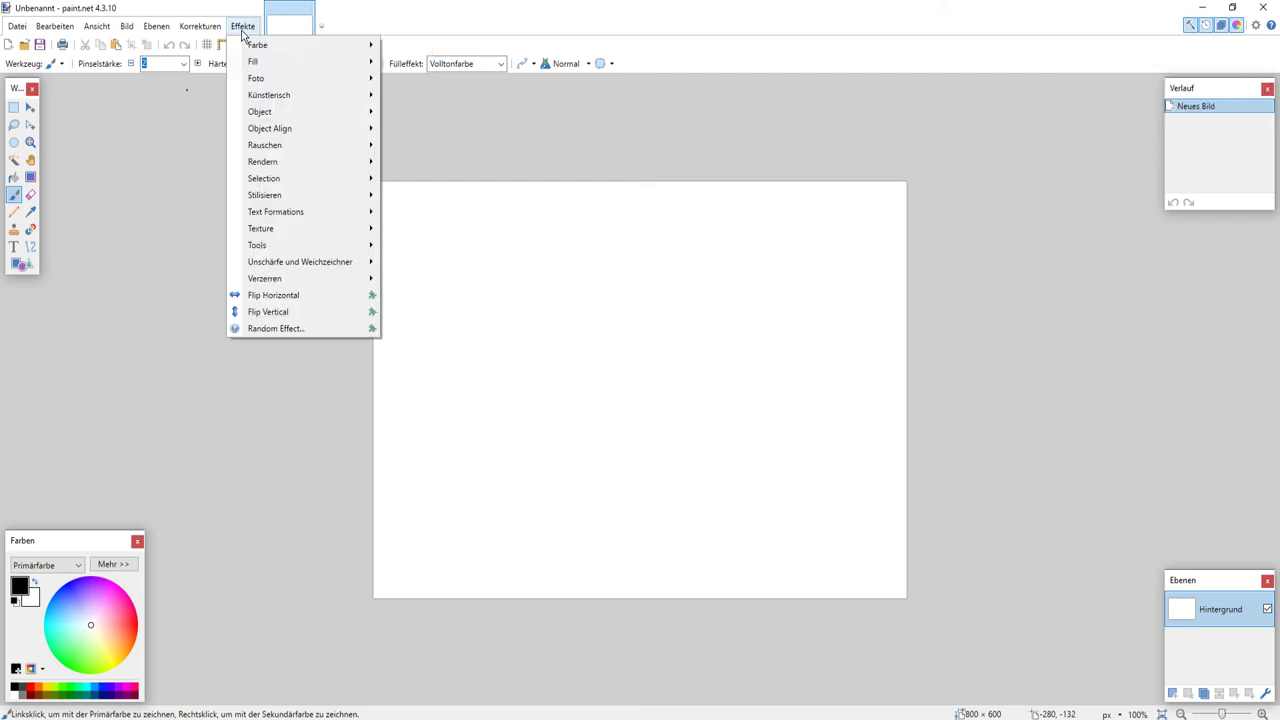
{"action": "left_click", "coordinate": [242, 30]}
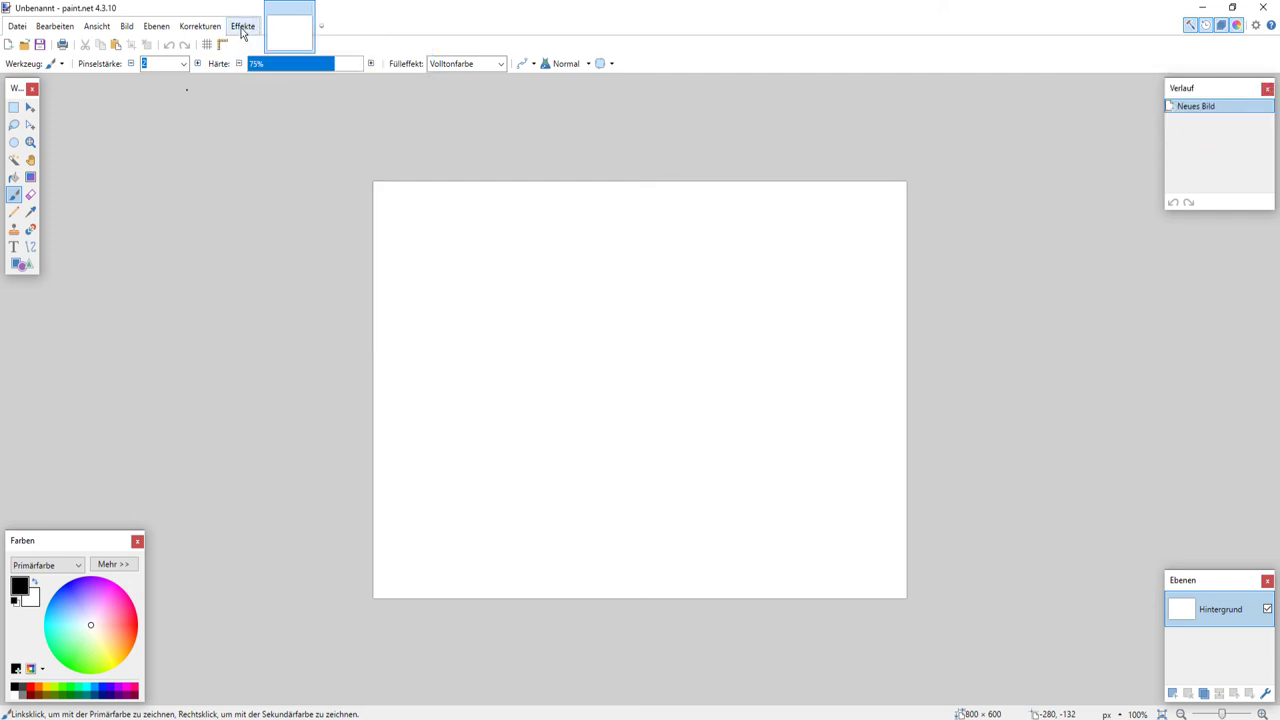
{"action": "left_click", "coordinate": [239, 29]}
{"action": "mouse_move", "coordinate": [268, 46]}
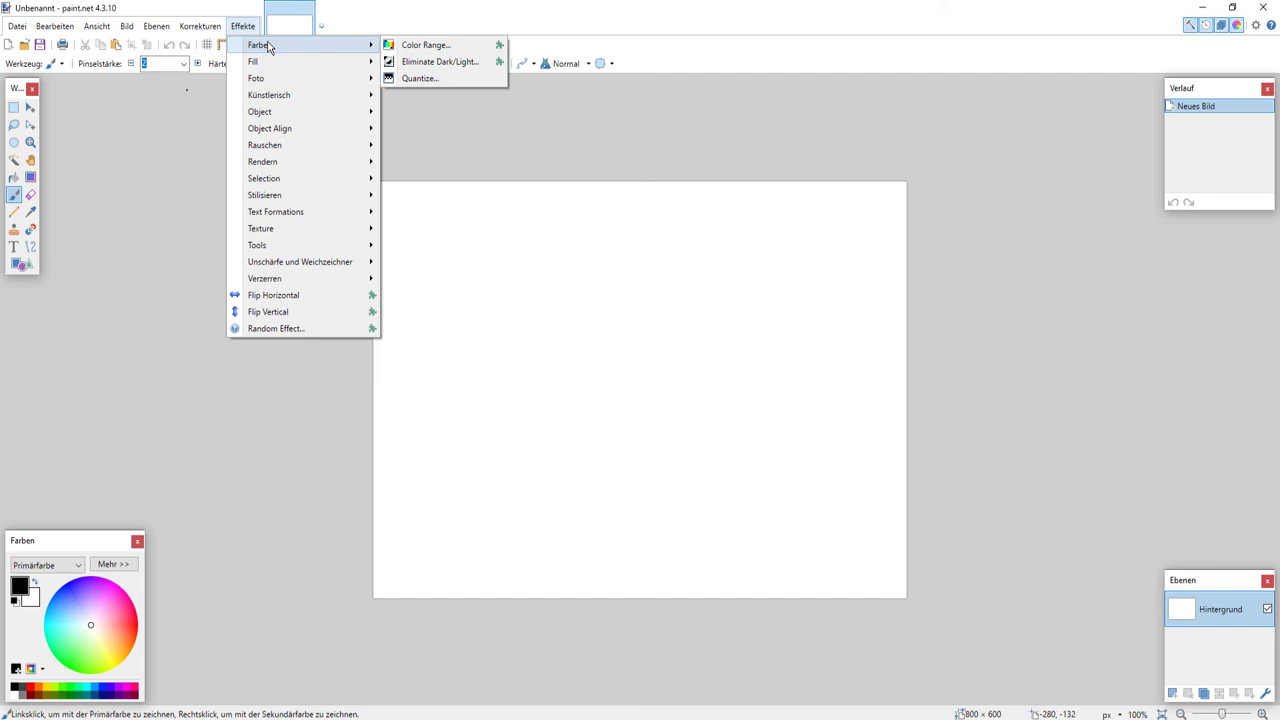